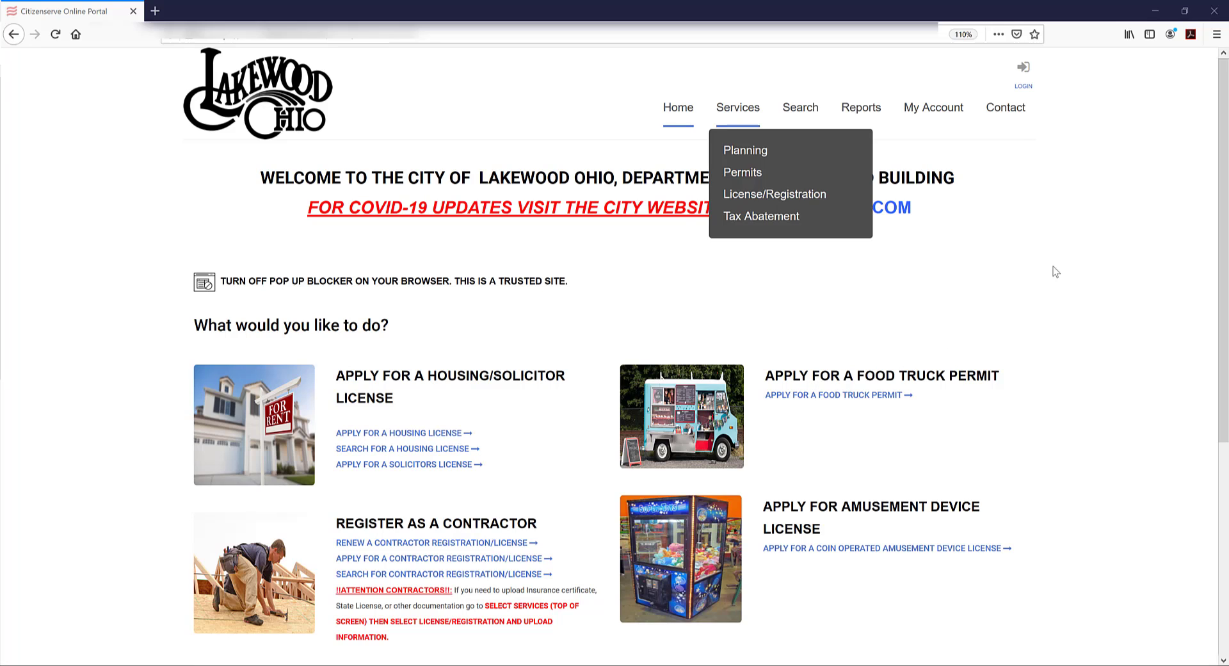
Start the coin operated amusement device license application and go to portal account registration
left_click(844, 552)
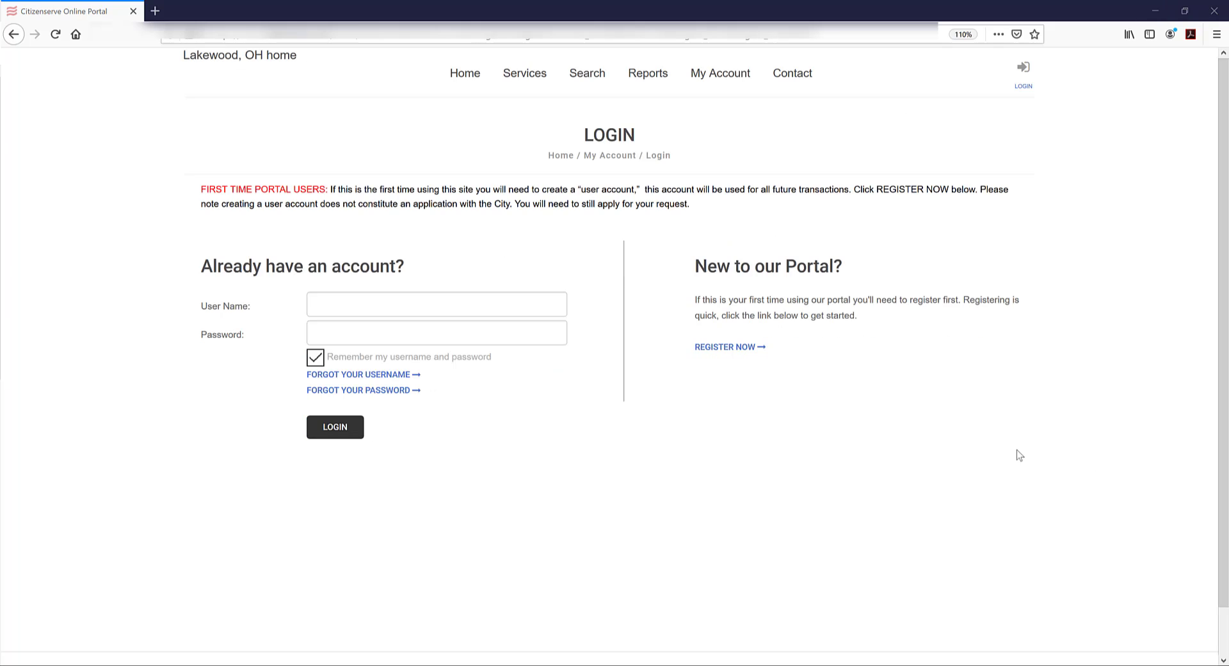
left_click(746, 347)
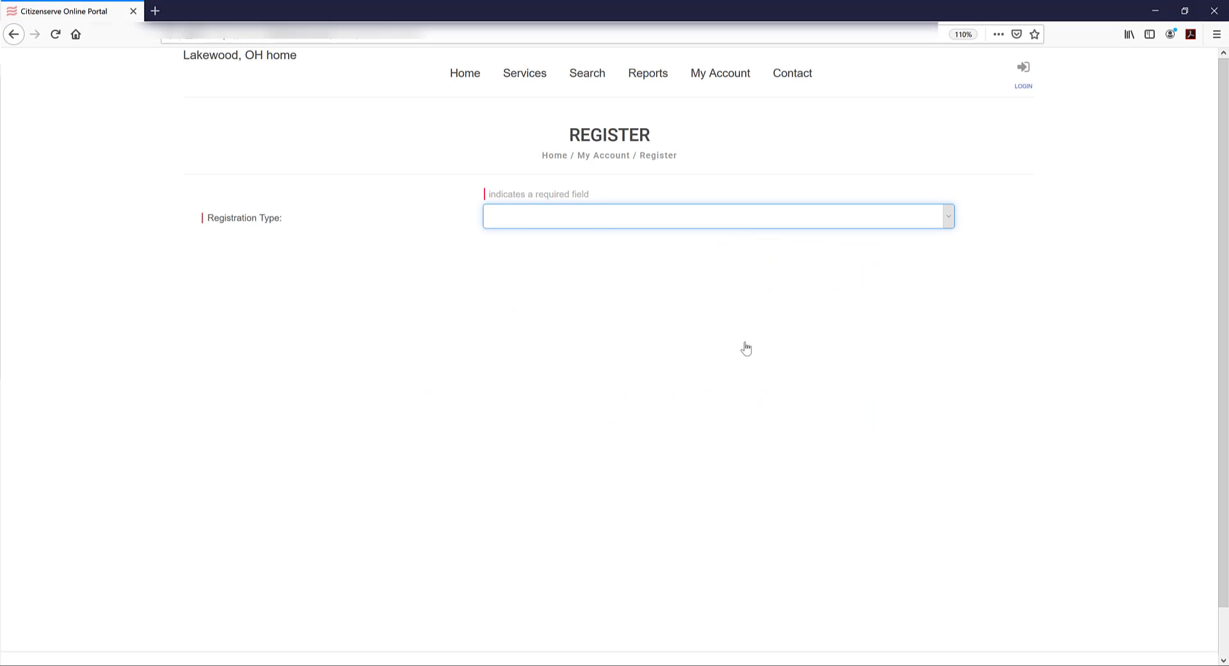
Register as a Business Owner with the owner's e-mail, first and last name, and business name Pizza Palace
left_click(694, 221)
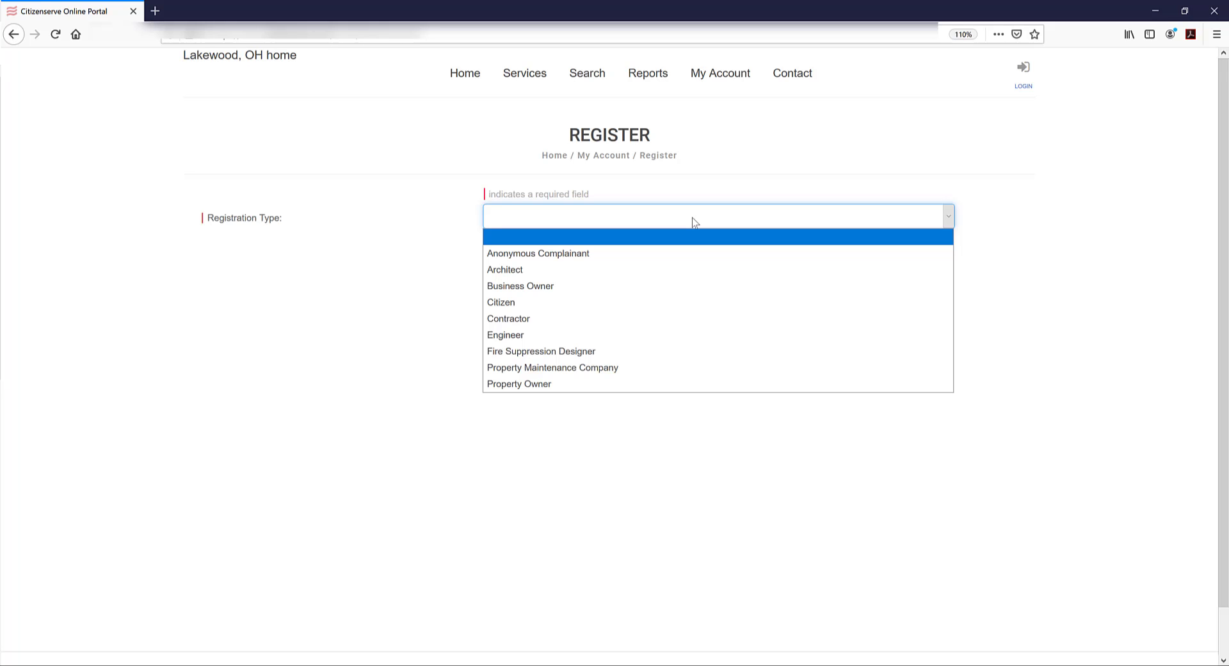
left_click(554, 288)
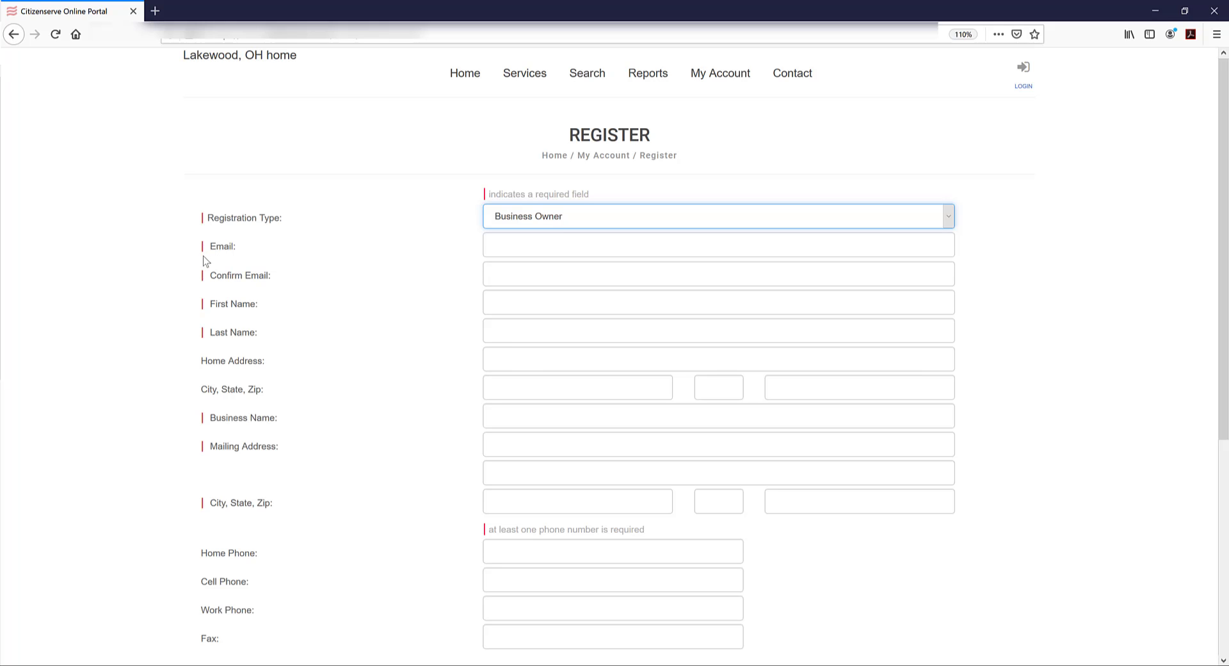
left_click(522, 246)
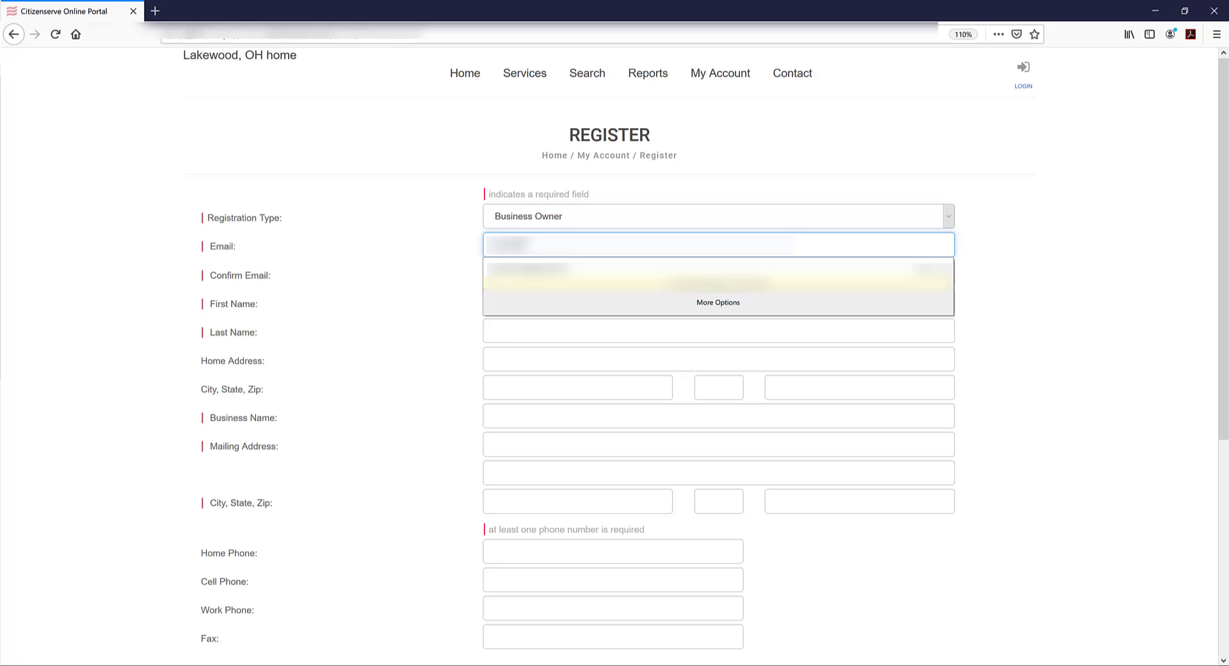
type("......")
key("Tab")
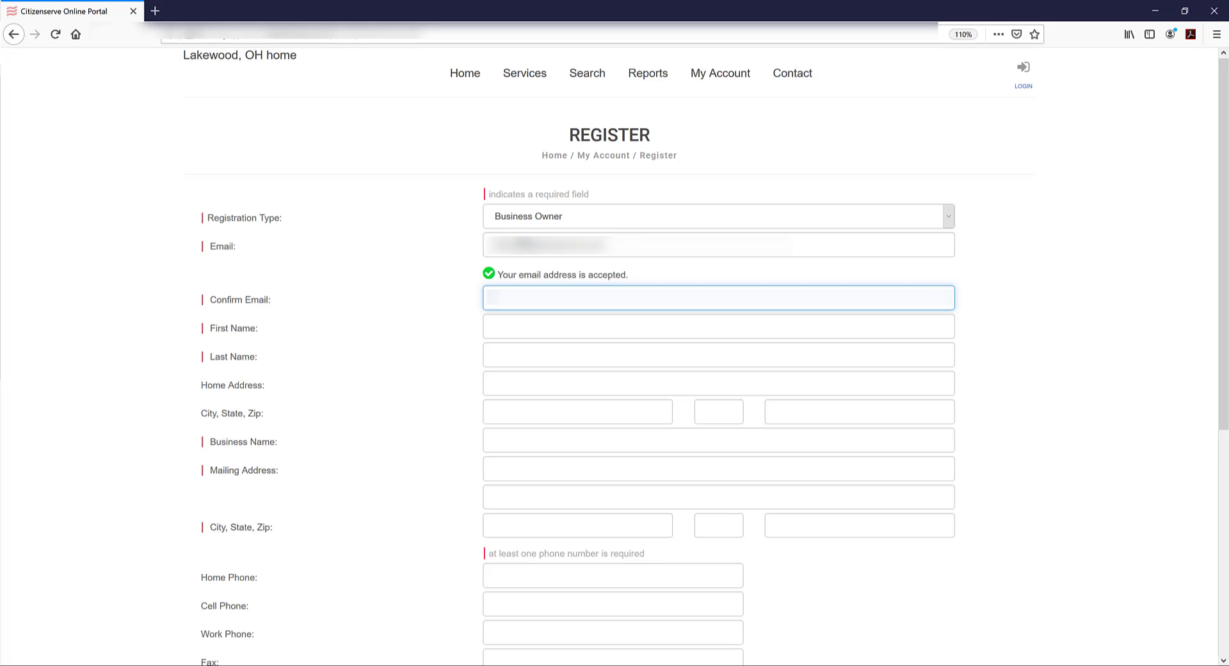
type("......")
key("Tab")
key("Tab")
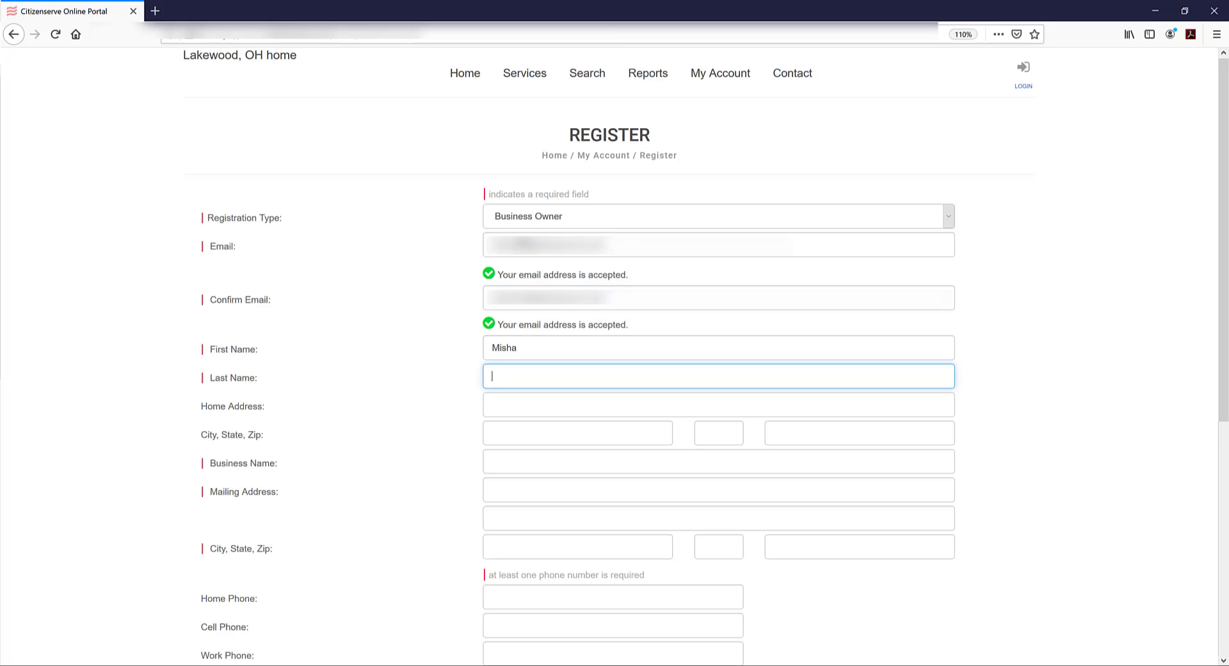
key("Tab")
key("Tab")
key("Tab")
key("Tab")
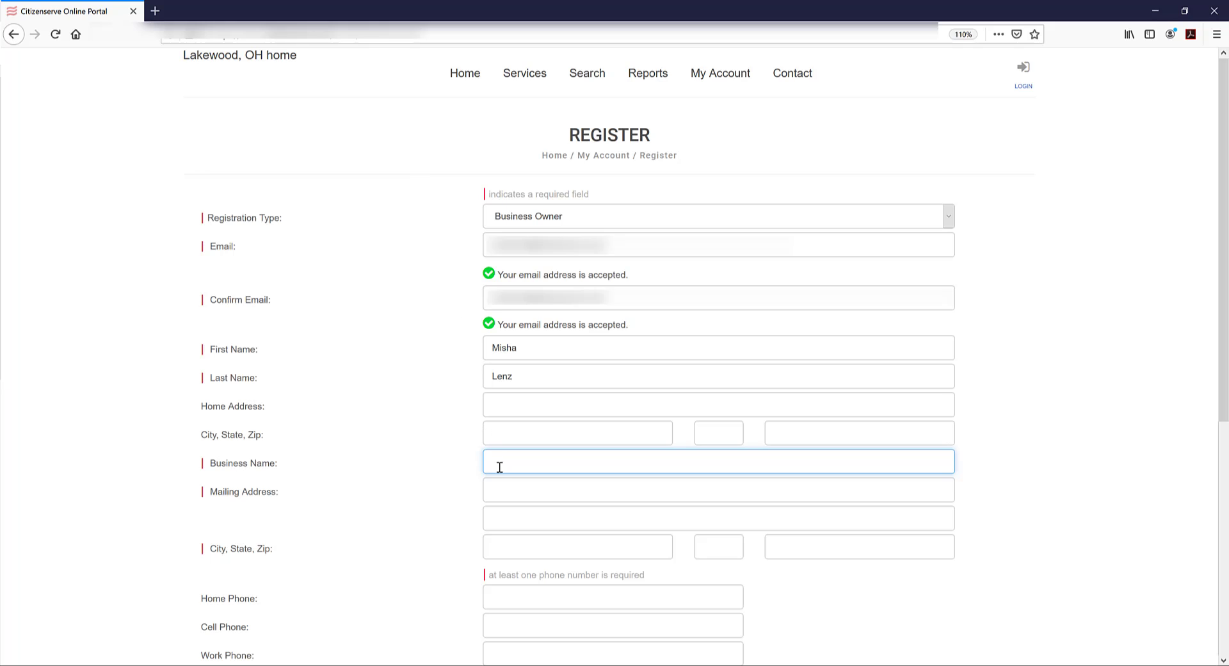
type("Pizza Palace")
Fill in the business mailing address, city Lakewood, state and zip code
left_click(520, 498)
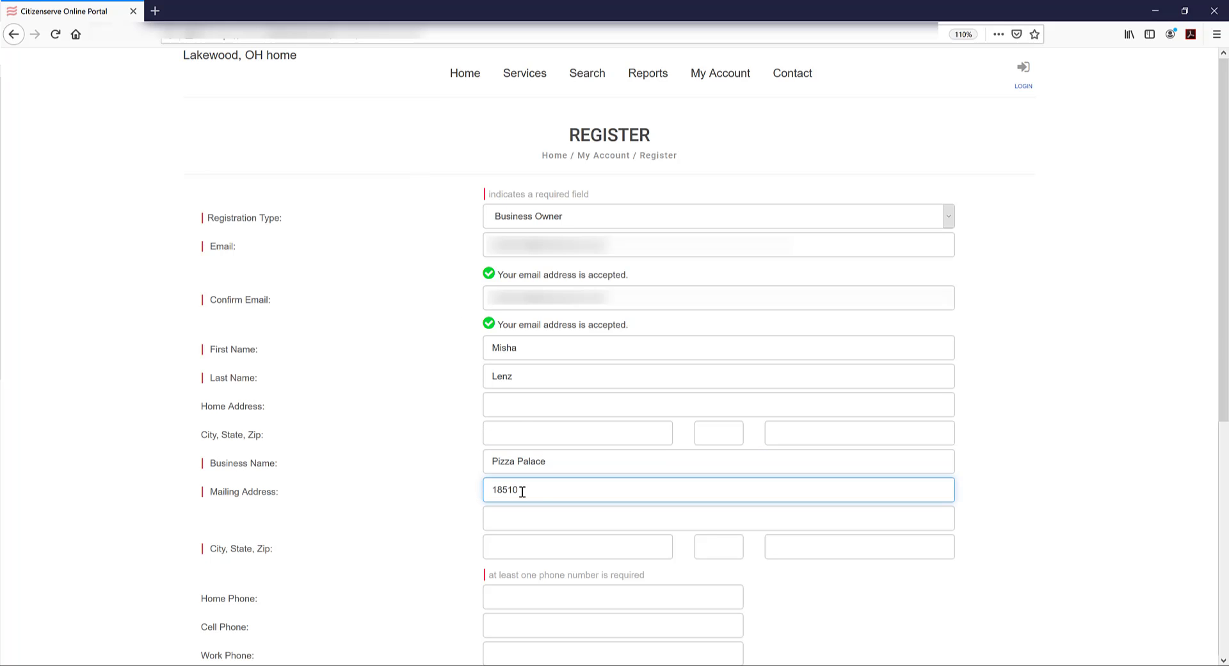
left_click(522, 543)
type("Lakewood")
key("Tab")
type("OH")
key("Tab")
type("44107")
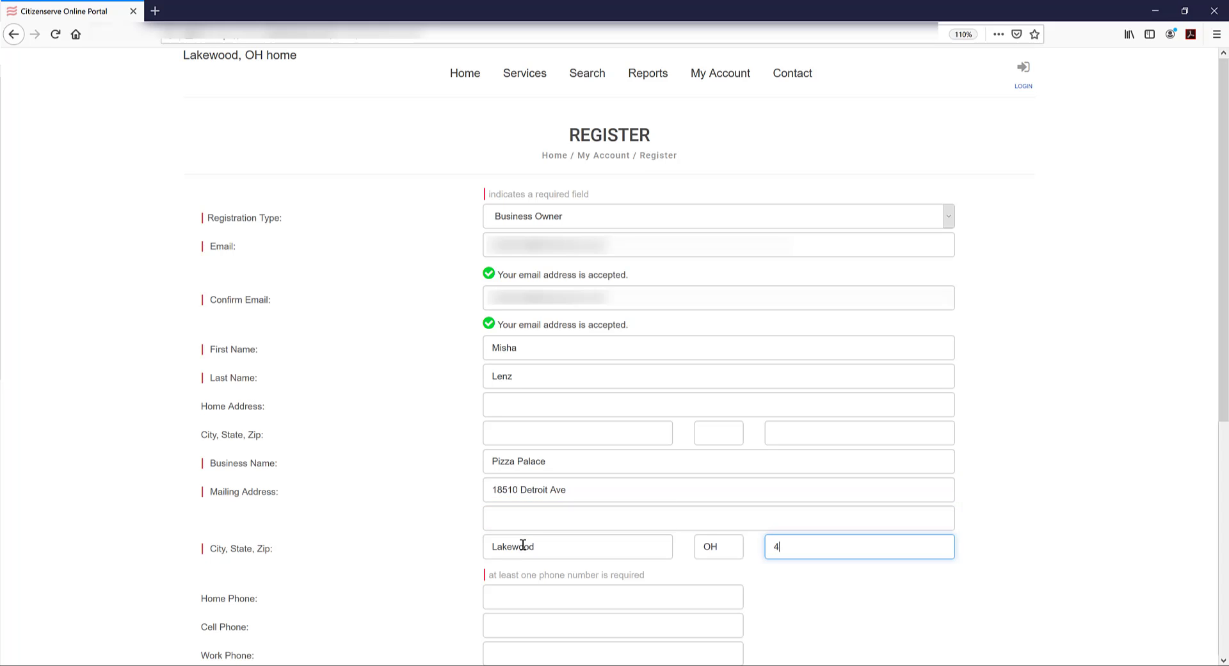
key("Tab")
Enter the work phone number and the account password in both password fields
scroll(534, 533, "down", 1)
scroll(534, 532, "down", 3)
left_click(536, 423)
type("2165551234")
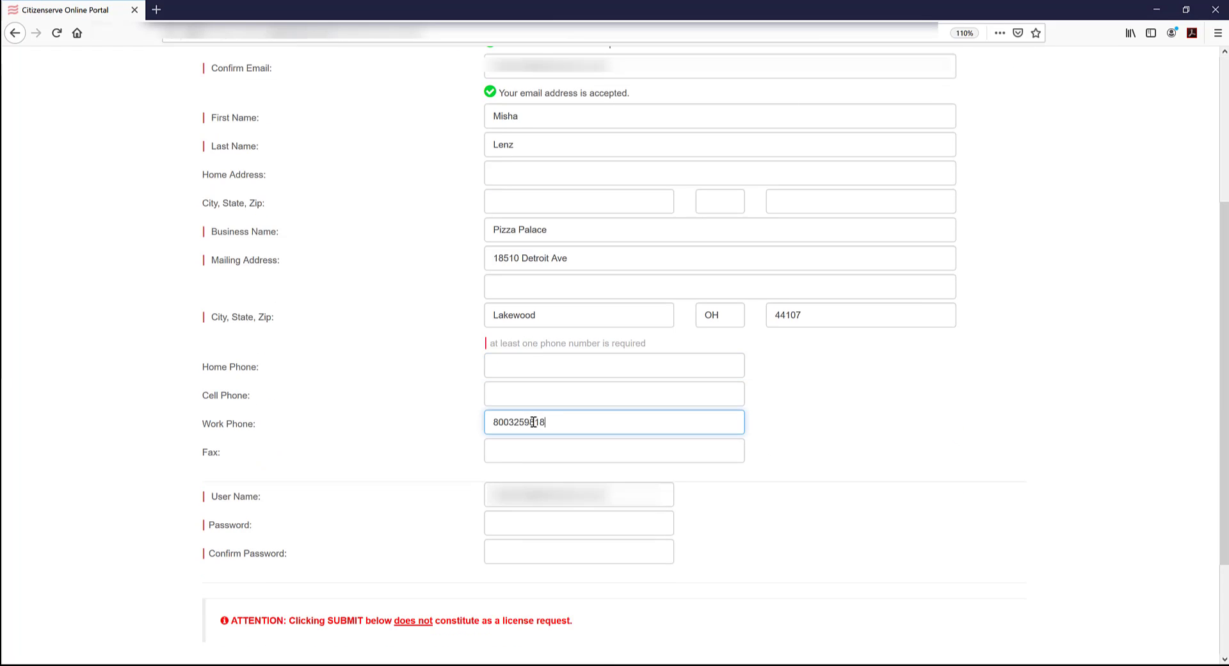
left_click(542, 523)
type("●●●●●●●●●●●")
key("Tab")
type("●●●●●●●●●●●")
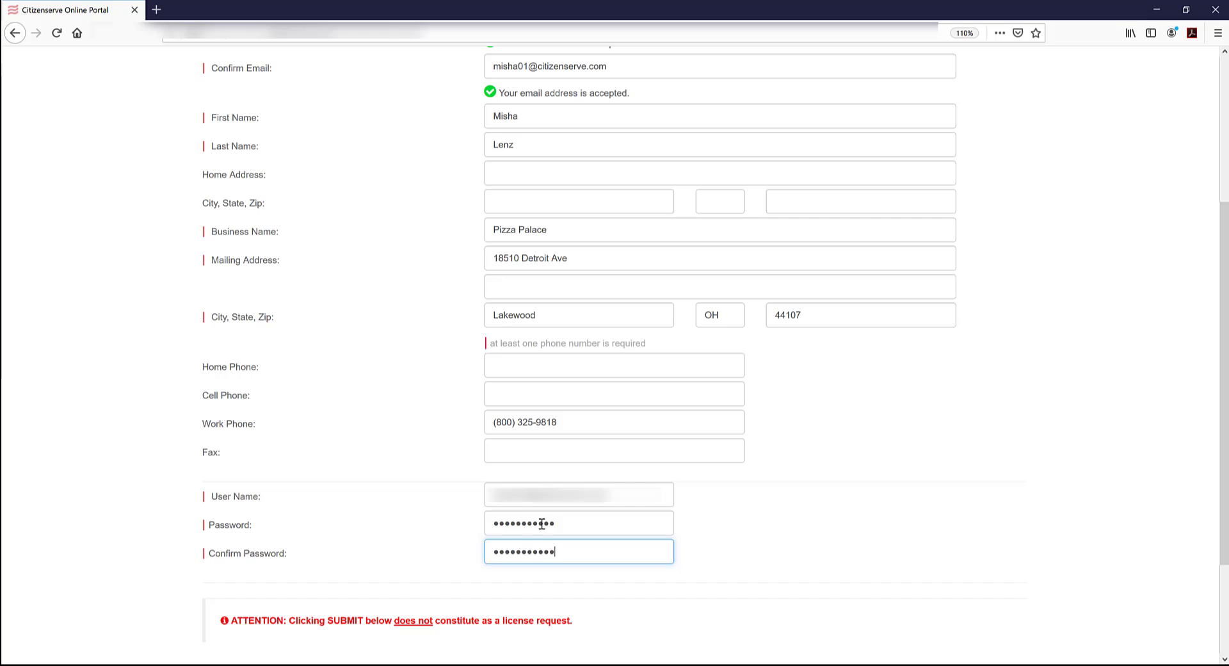
scroll(545, 550, "down", 2)
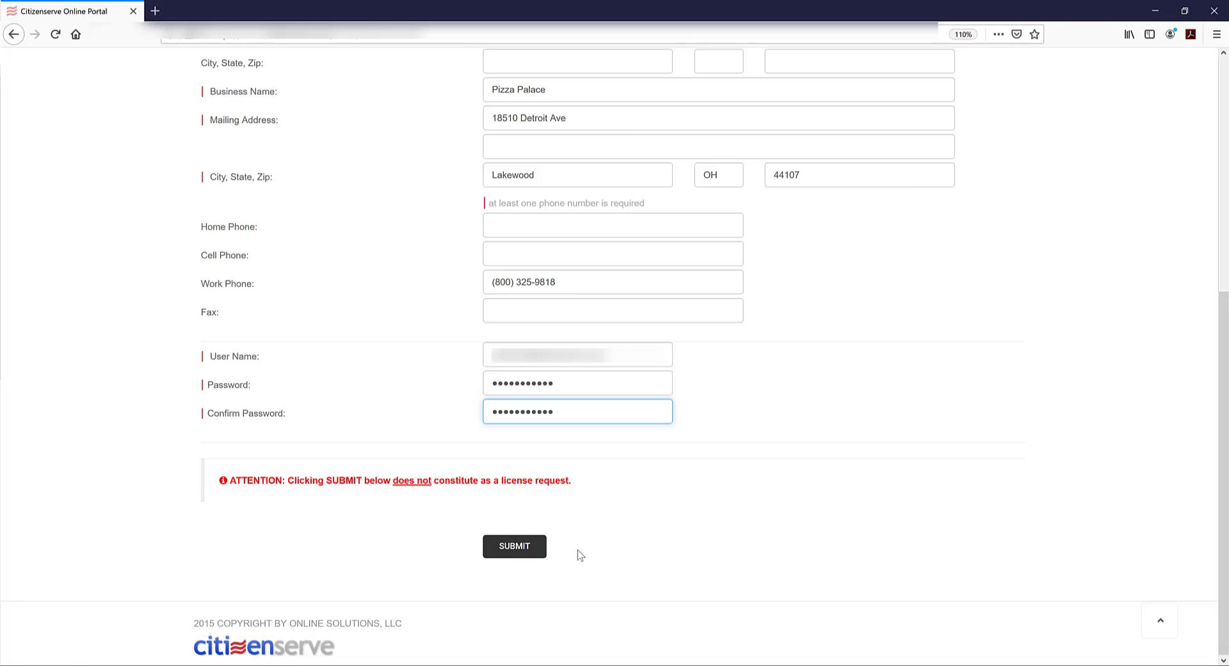
Submit the new account registration and acknowledge the 'registration is complete' message
left_click(525, 553)
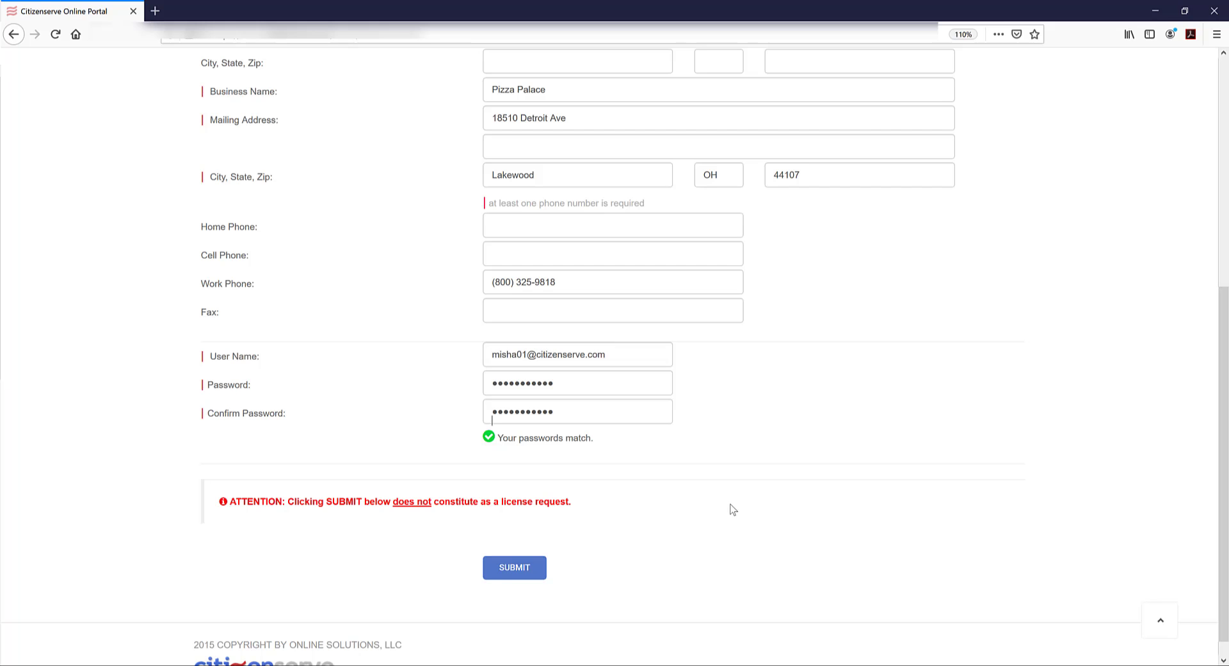
left_click(509, 573)
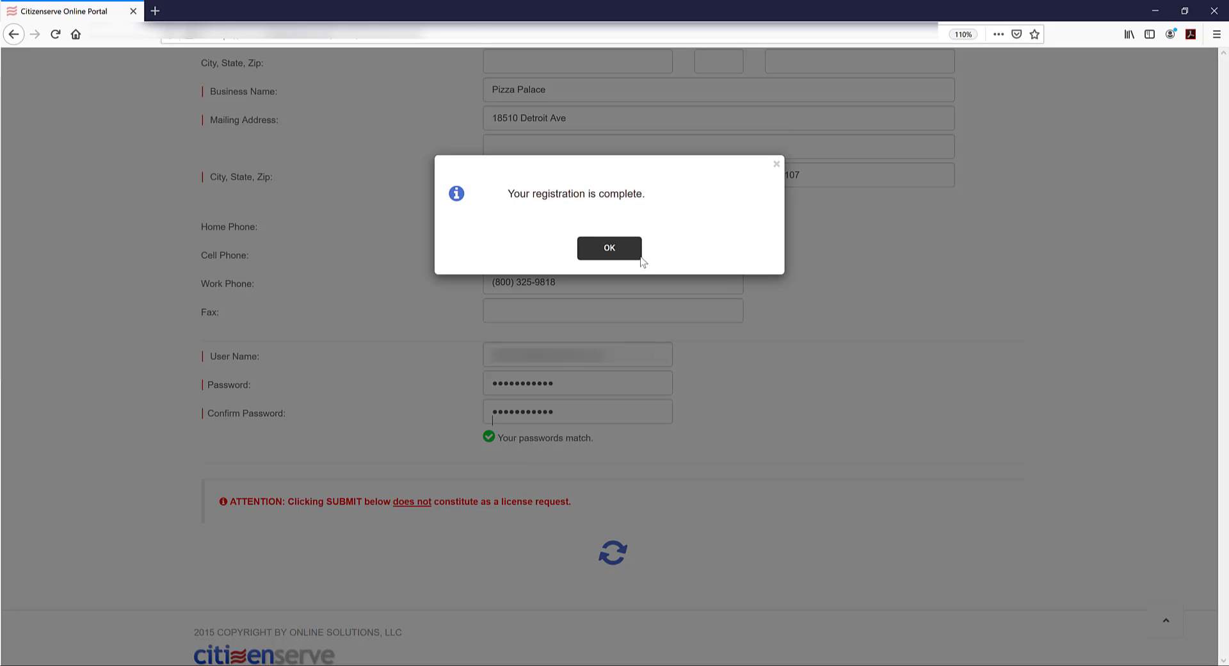
left_click(1018, 312)
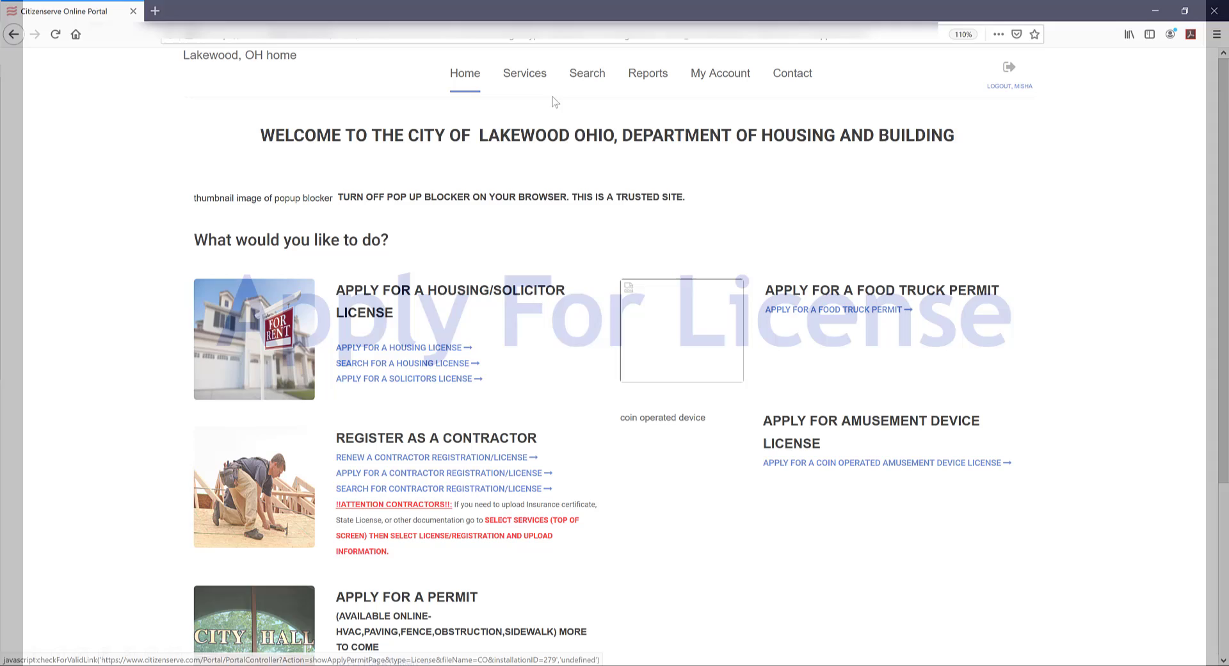
Begin an online License/Registration application of type Coin Operated Amusement Devices
left_click(521, 89)
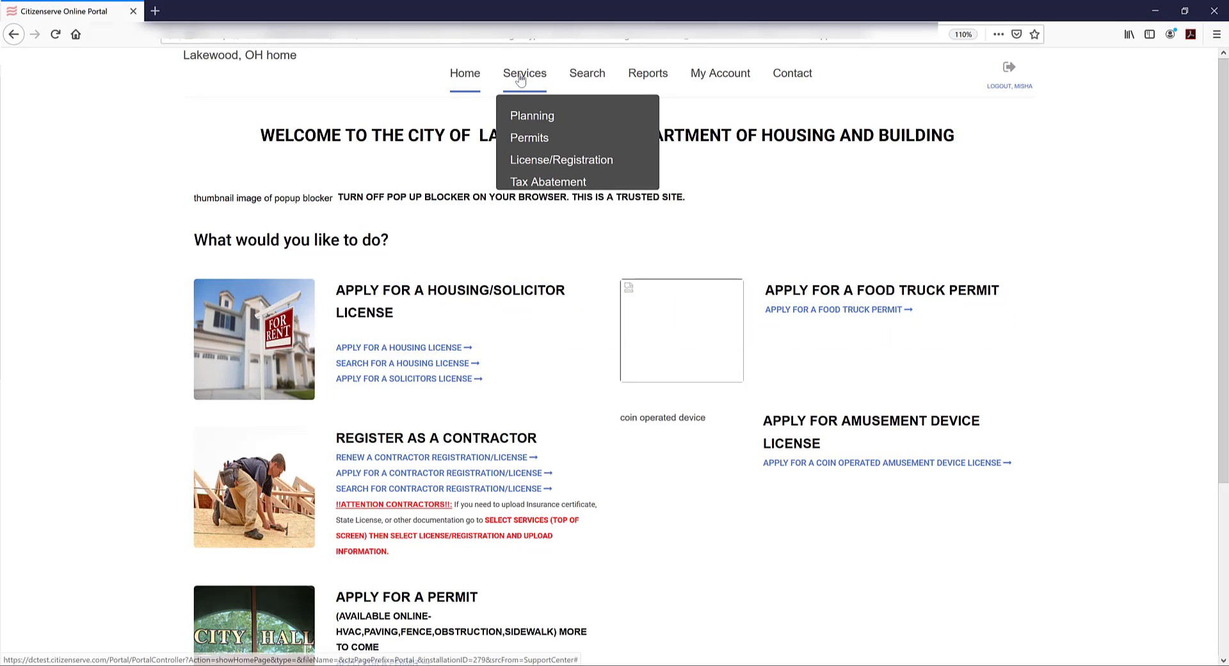
left_click(523, 159)
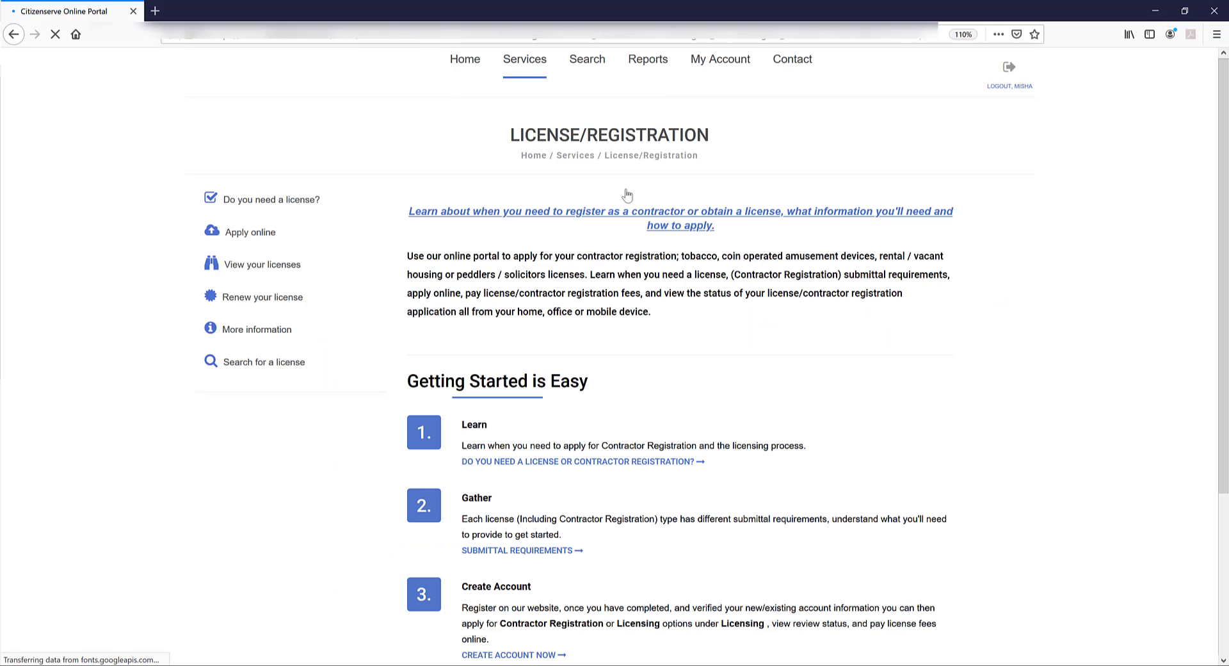
left_click(309, 238)
left_click(536, 214)
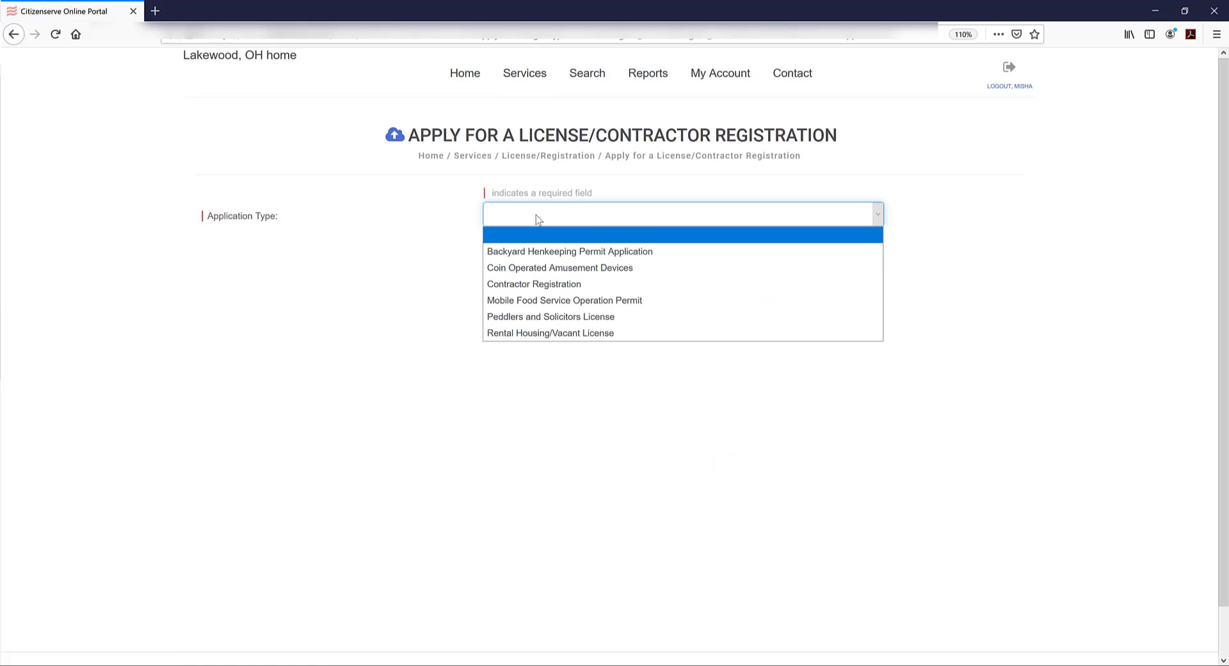
left_click(535, 269)
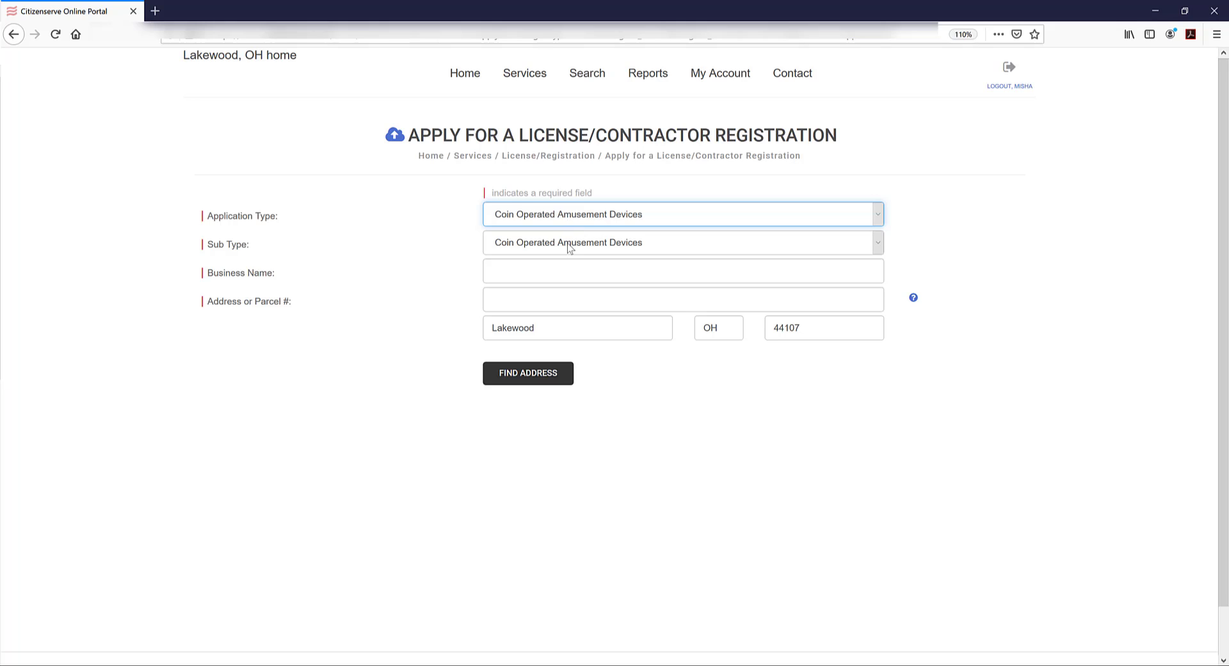
Enter business name Pizza Palace and look up its business address in city records
left_click(534, 271)
type("Pizz")
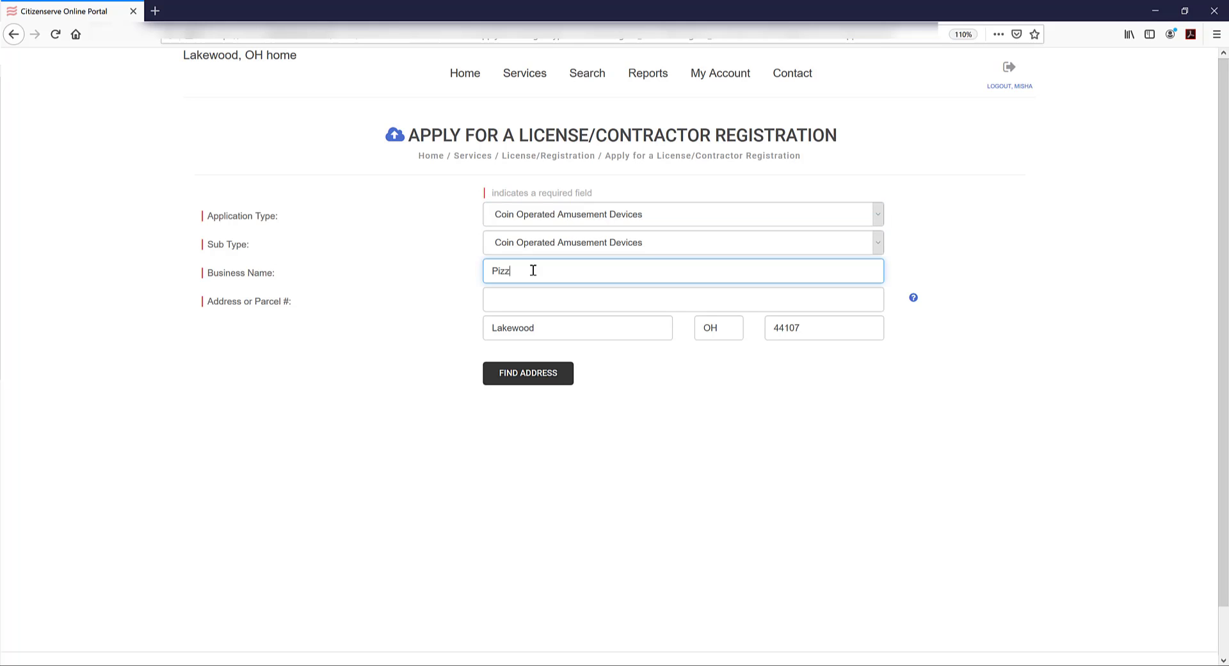
type("a Palace")
left_click(537, 299)
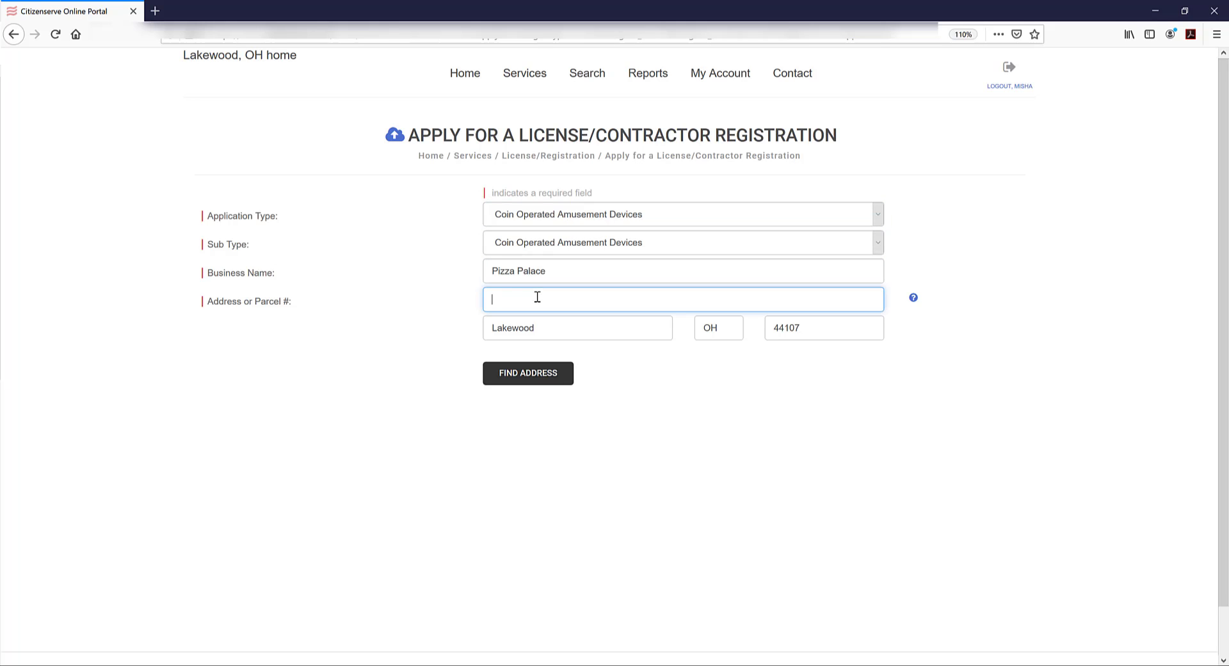
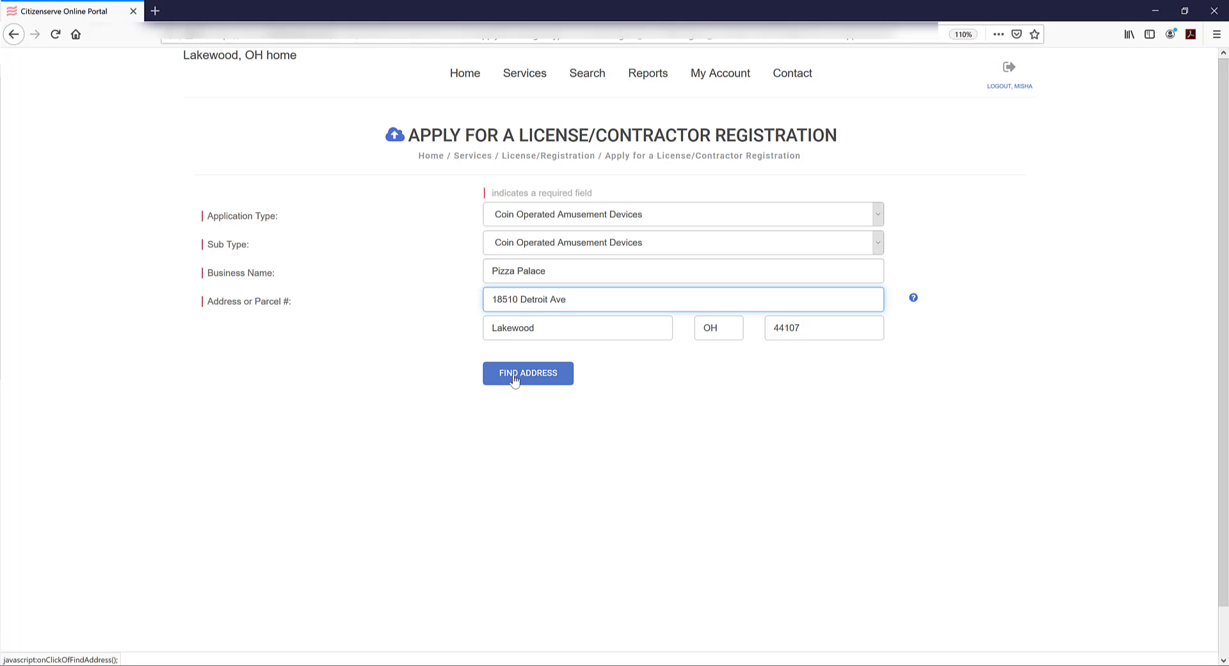
left_click(514, 379)
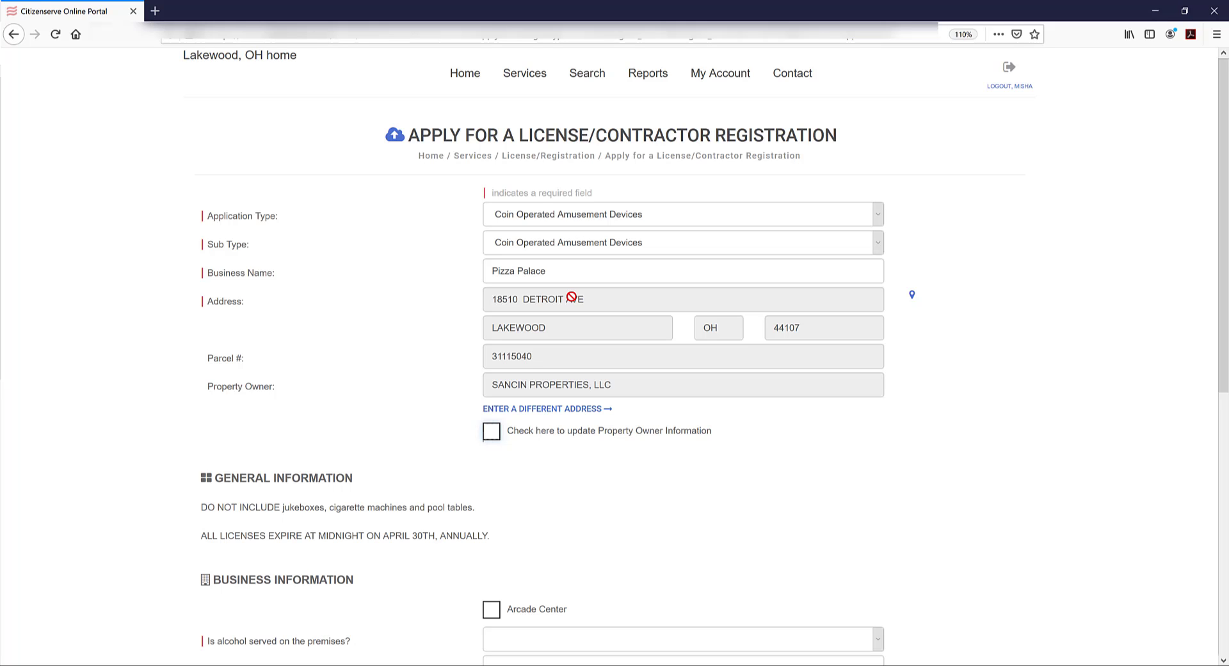
Answer Yes to 'Is alcohol served' on the license form
scroll(544, 321, "down", 2)
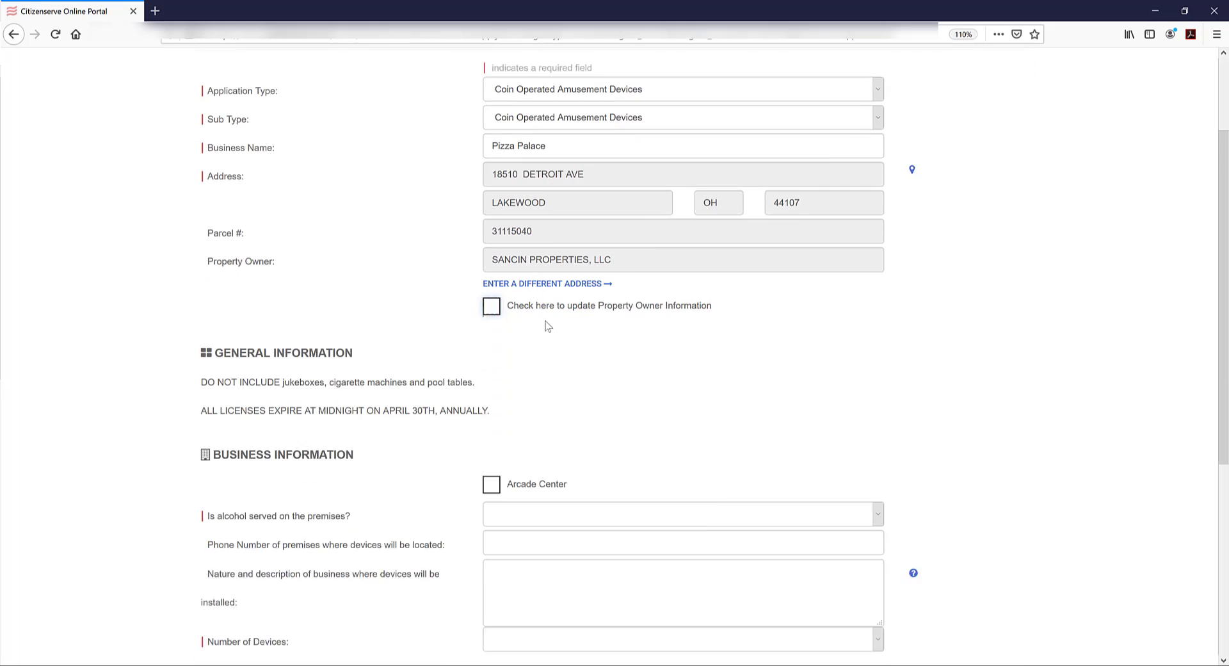
scroll(546, 321, "down", 3)
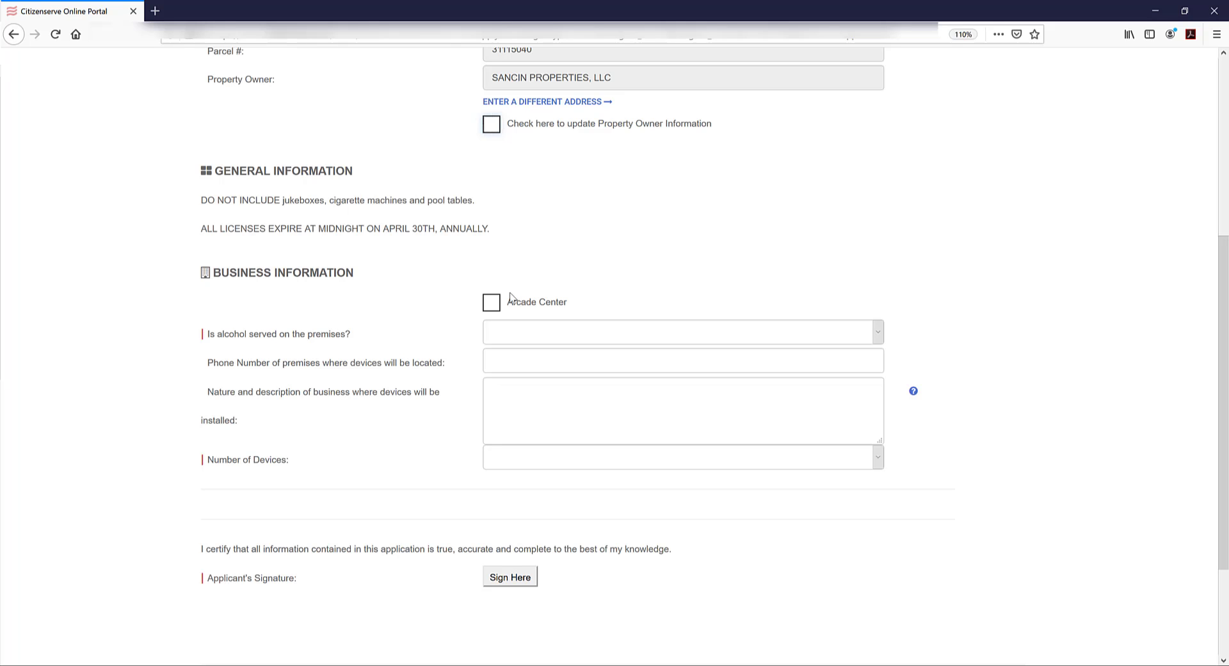
left_click(504, 329)
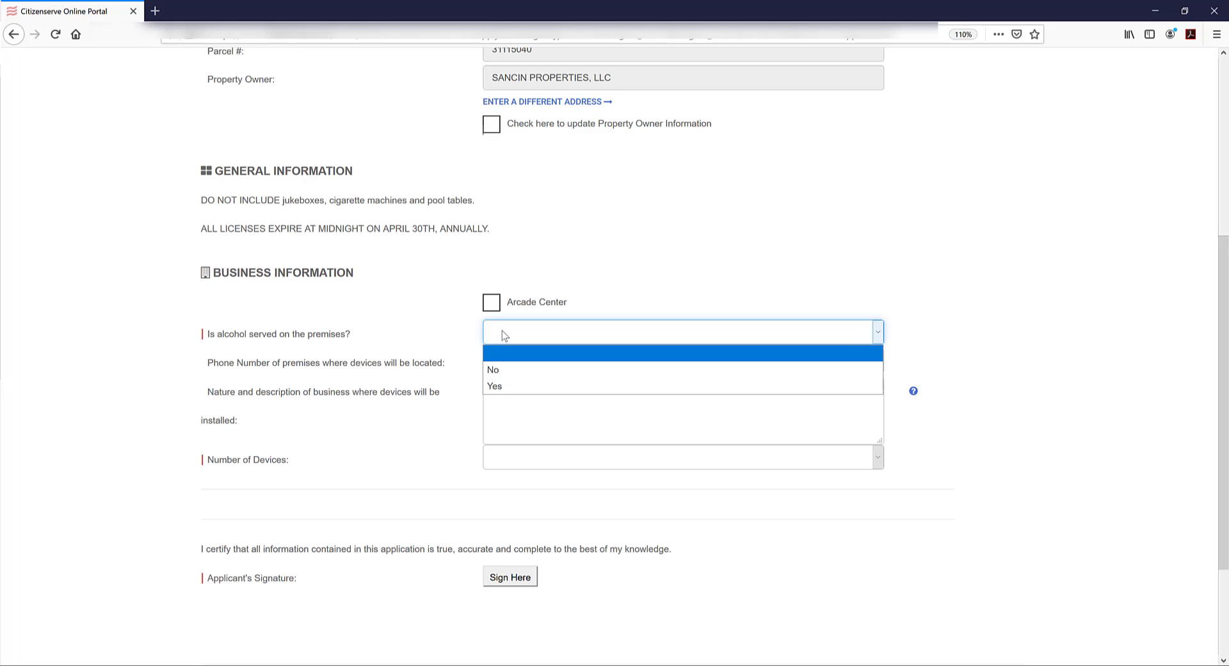
left_click(496, 386)
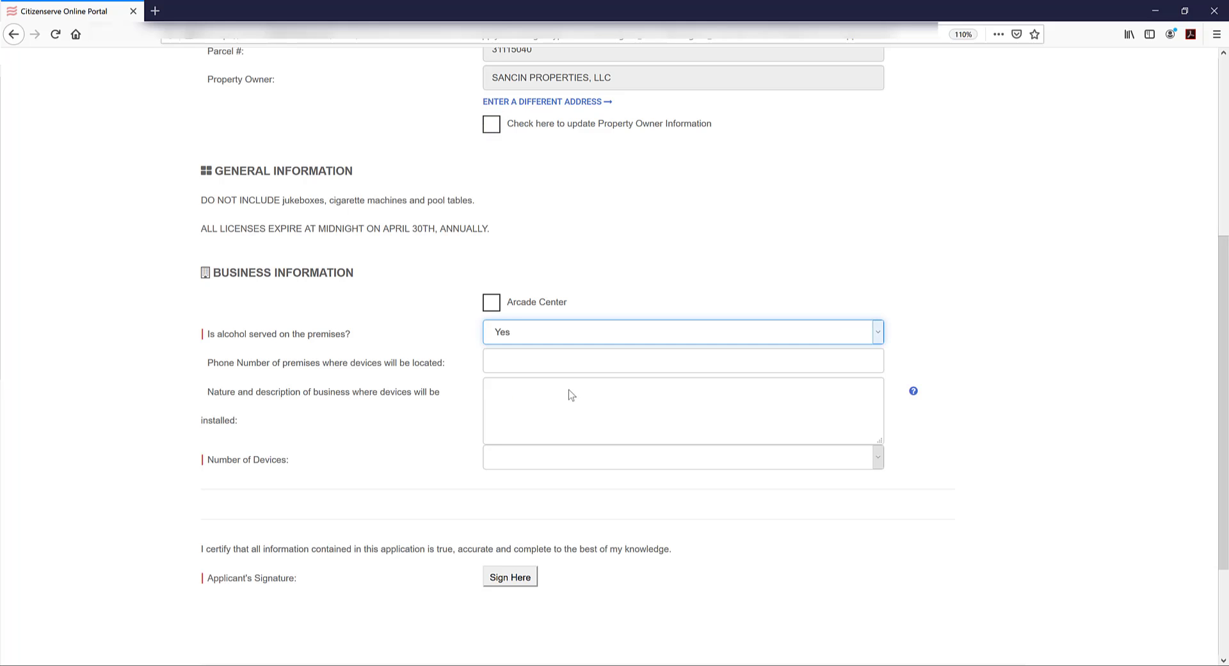
left_click(532, 364)
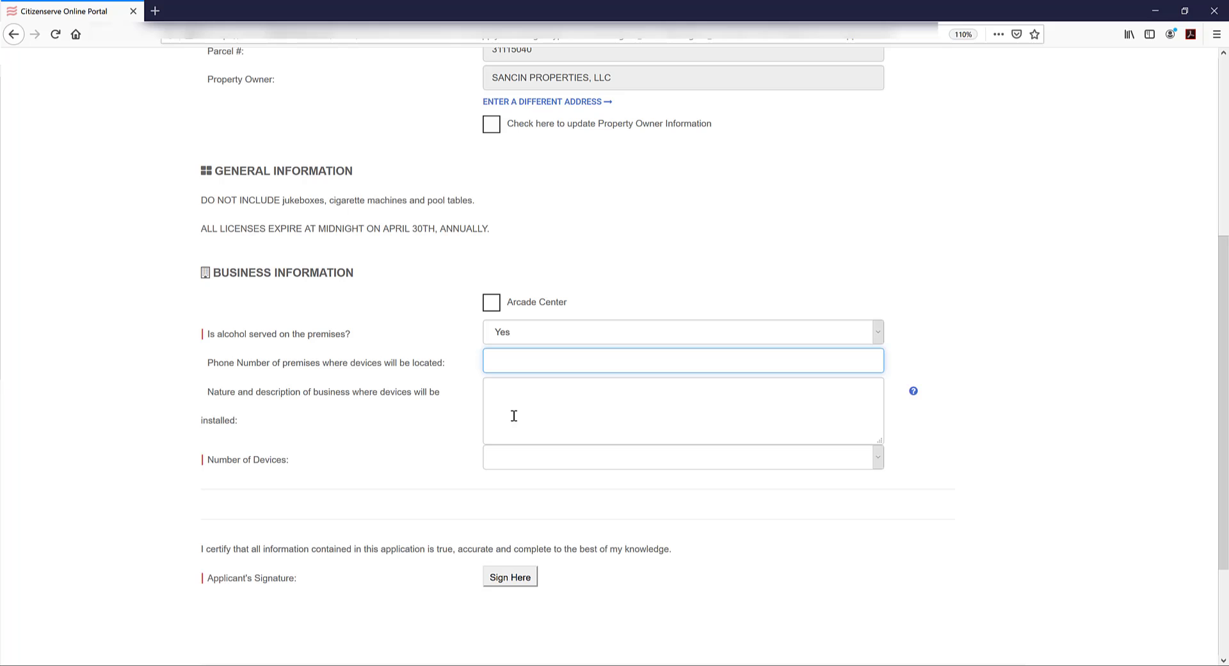
Describe the business as 'Pizza place with small alcove of video games'
left_click(726, 387)
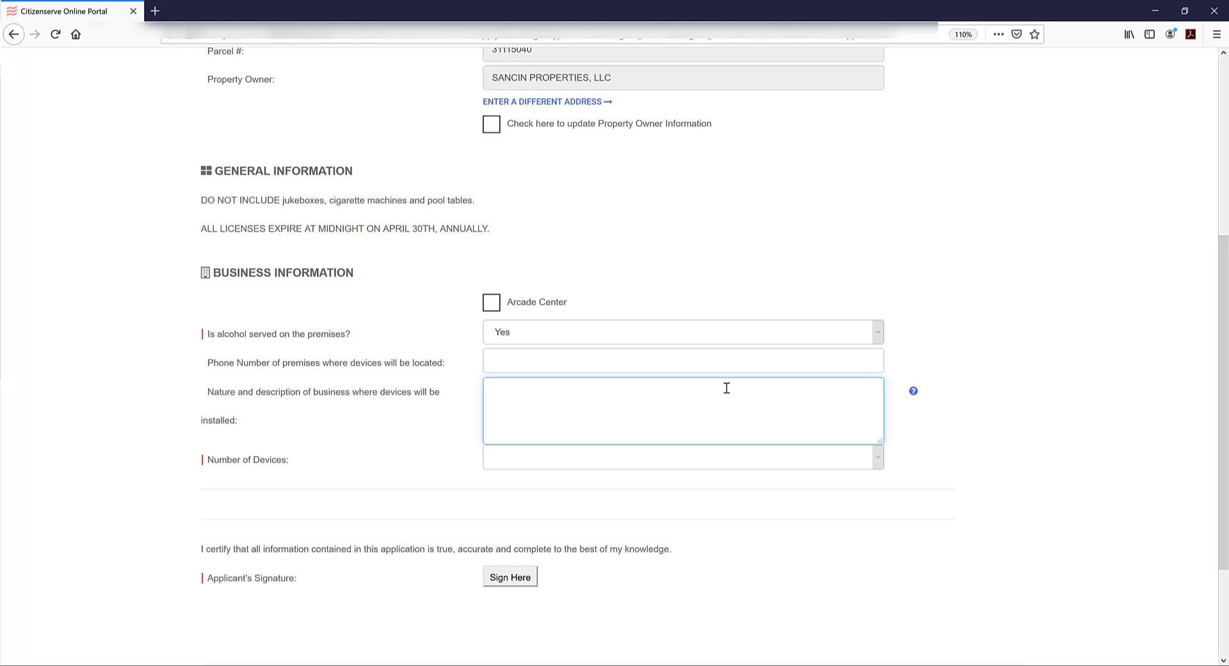
type("Pizza place with small alcove of video games")
left_click(535, 462)
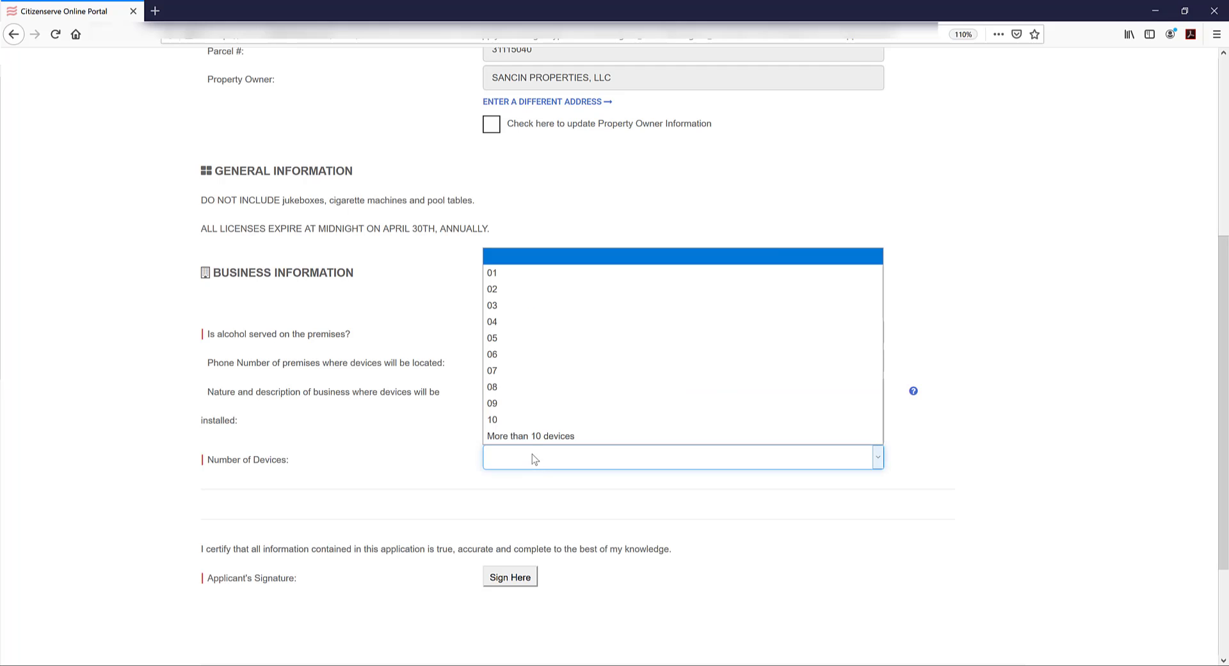
Set Number of Devices to 01 and name Device 1 'Pinball Craze' of type 'Pinball machine'
left_click(540, 306)
scroll(678, 459, "down", 5)
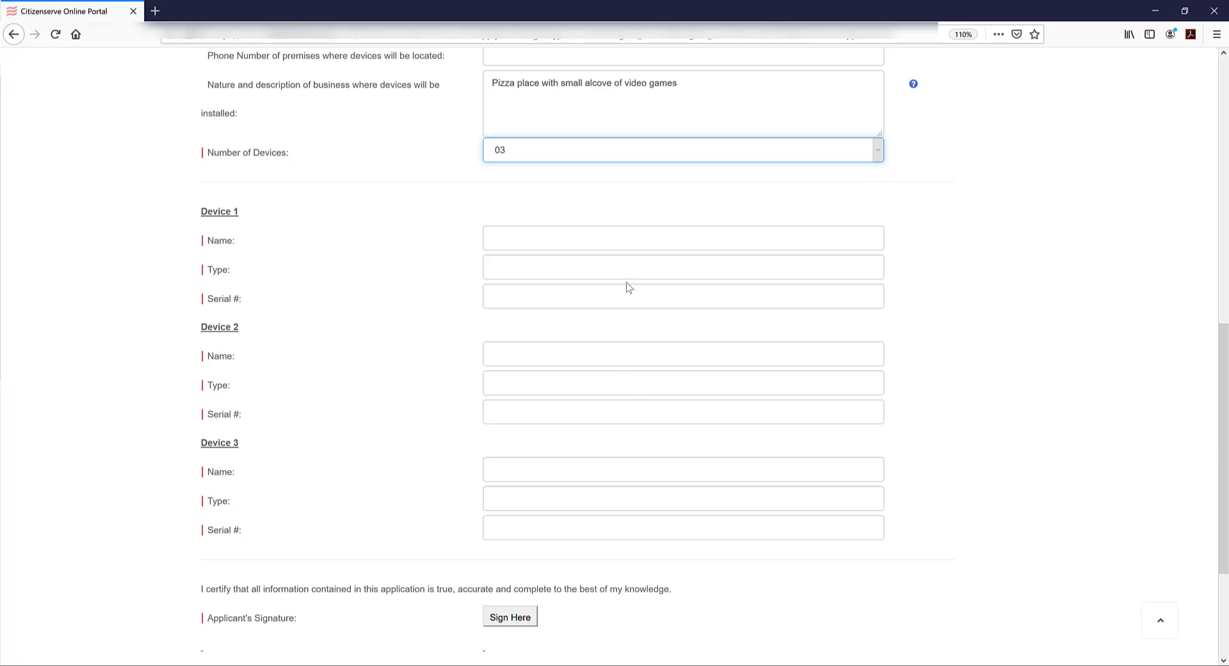
left_click(547, 160)
left_click(516, 185)
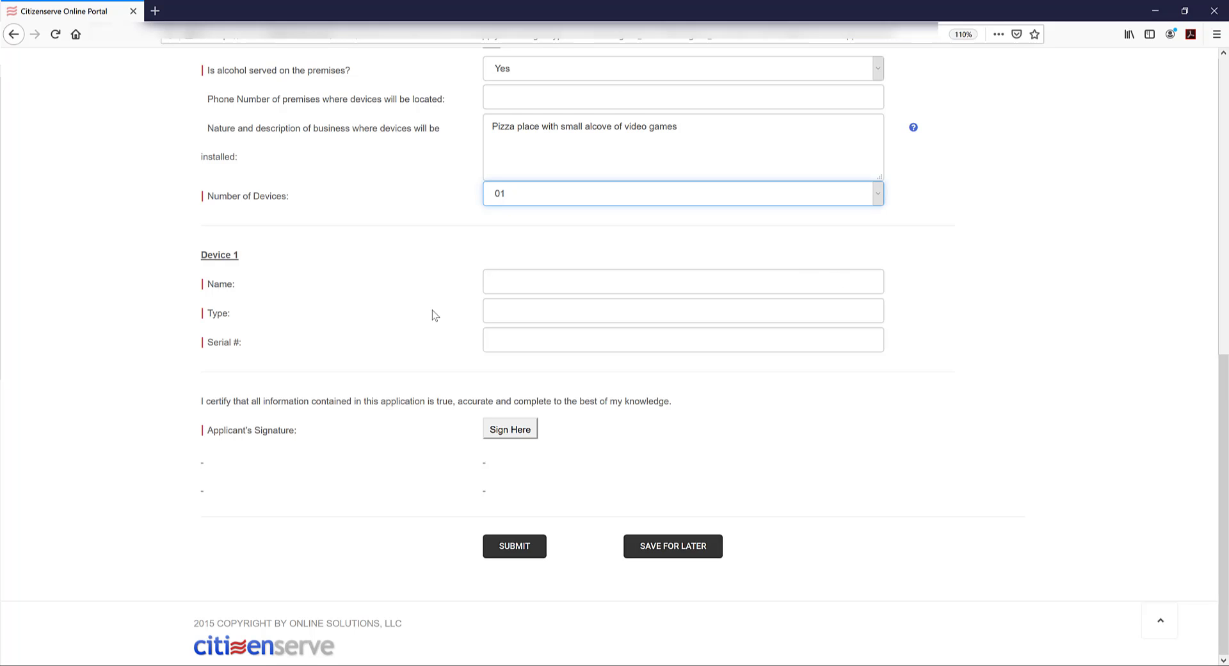
left_click(518, 282)
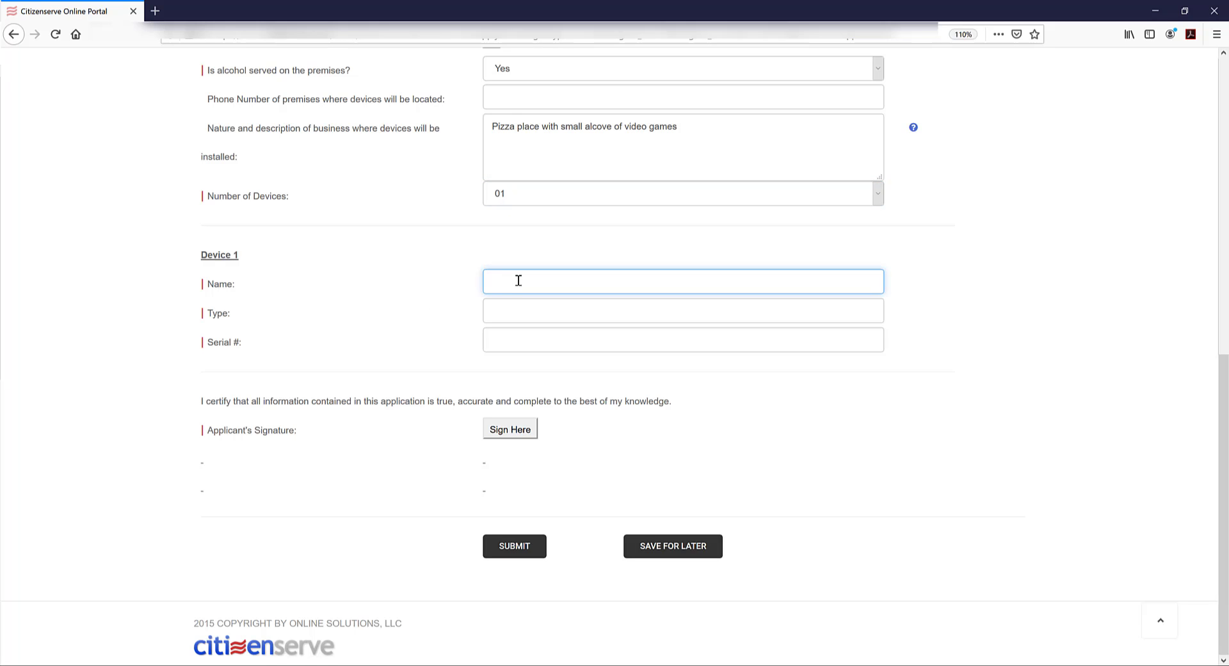
type("Pinball Craze")
left_click(505, 314)
type("Pinball machine")
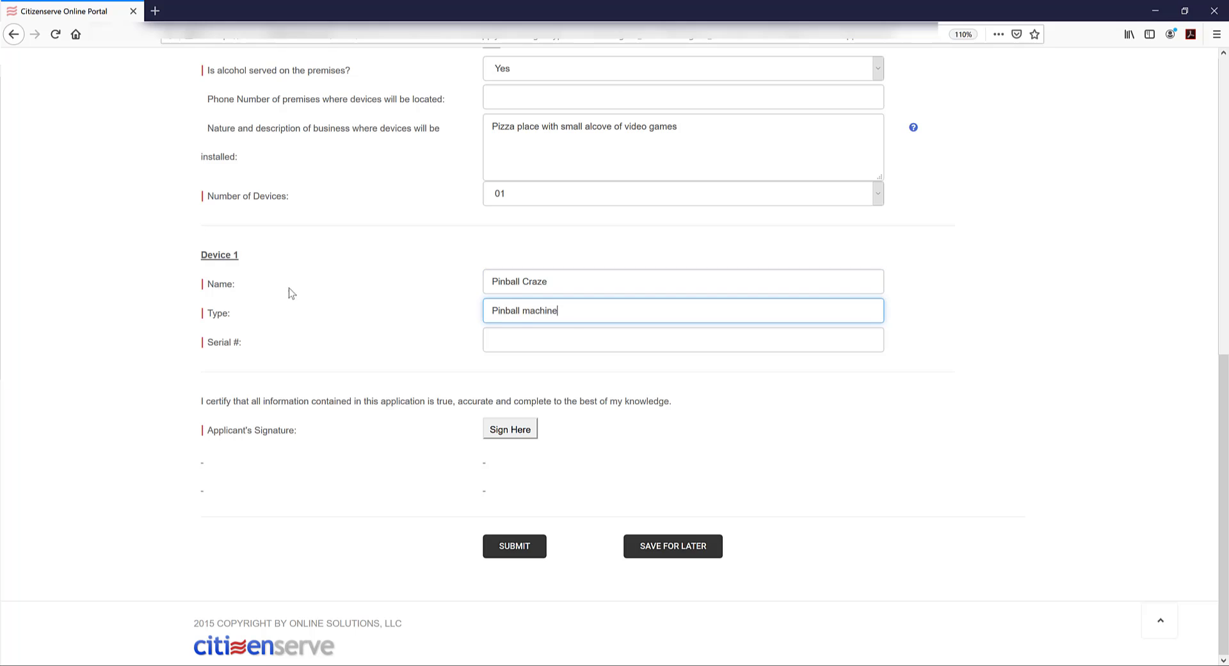
left_click(569, 343)
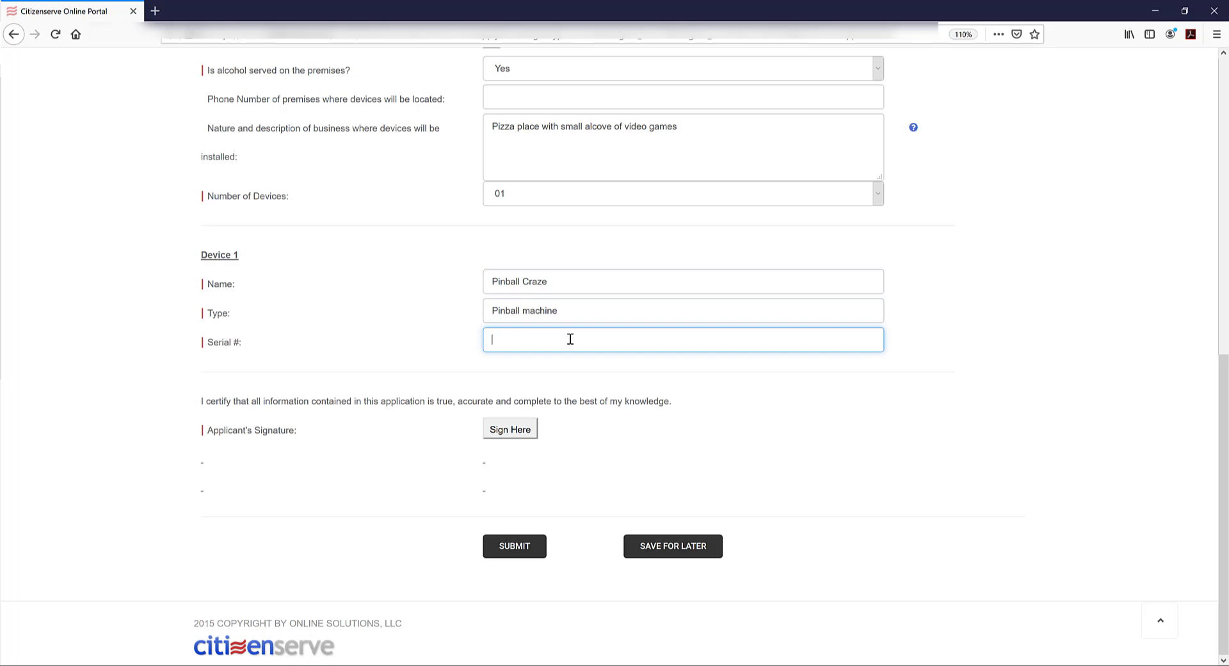
type("0123895691298")
left_click(512, 433)
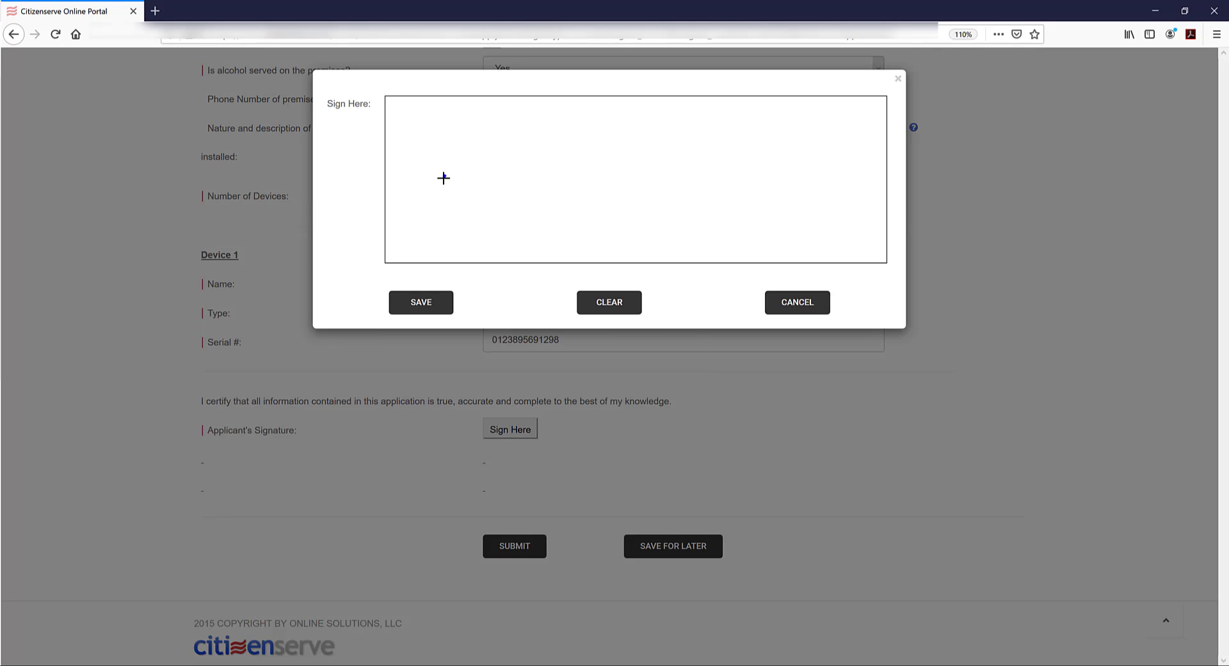
mouse_move(444, 178)
left_mouse_down()
mouse_move(661, 198)
mouse_move(676, 187)
left_mouse_up()
mouse_move(698, 169)
left_mouse_down()
mouse_move(697, 208)
mouse_move(747, 197)
mouse_move(780, 217)
left_mouse_up()
left_click(668, 173)
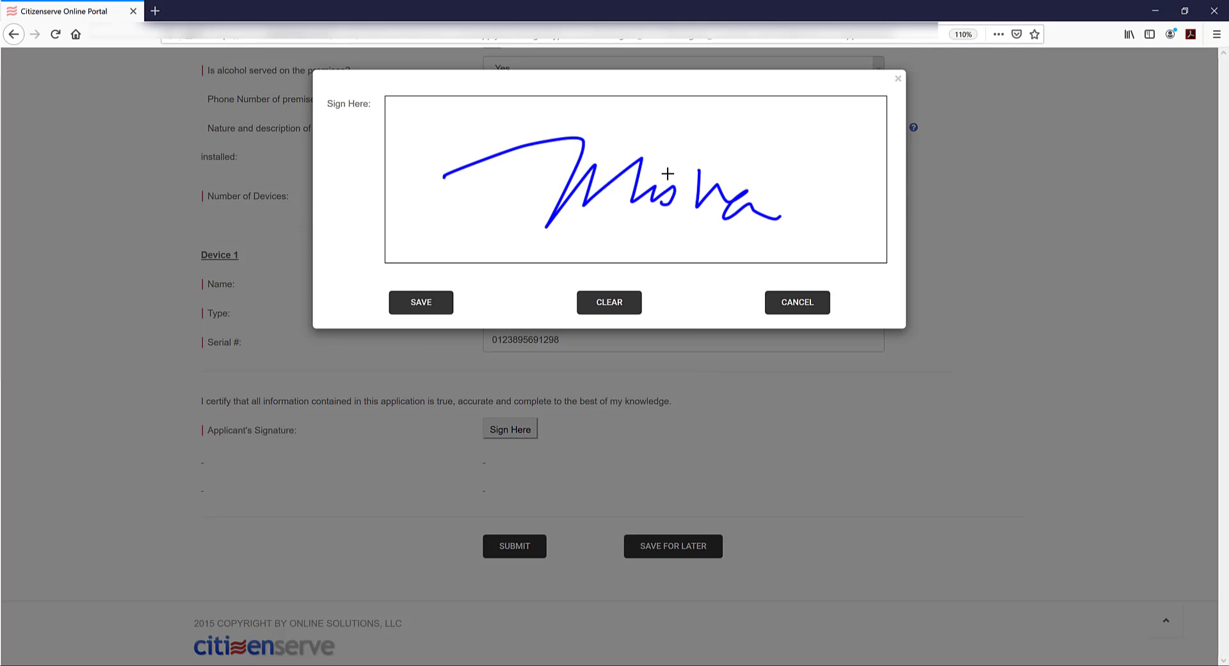
left_click(422, 302)
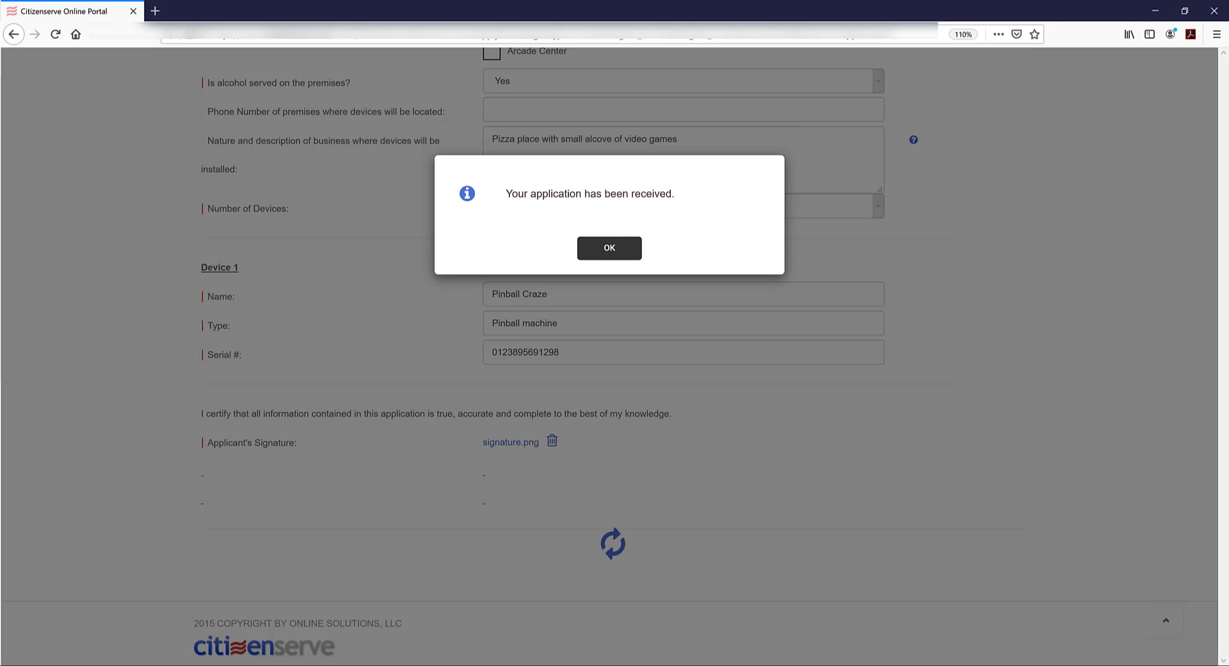
left_click(609, 249)
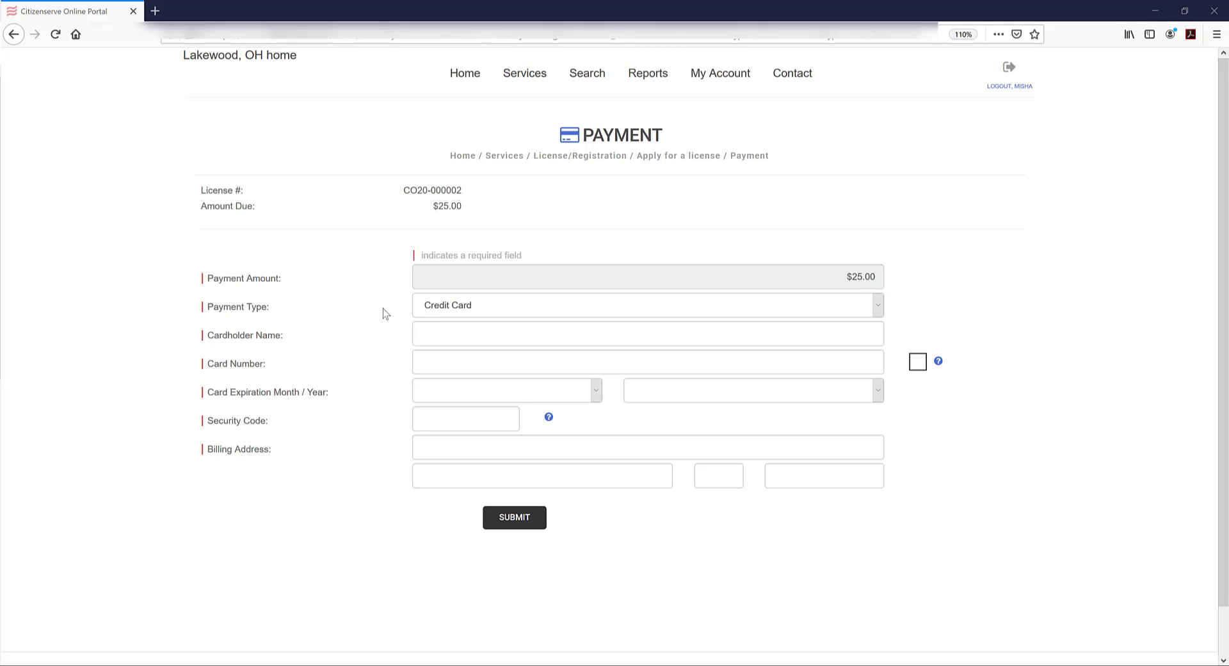
Enter the cardholder's name and the credit card number for the $25.00 fee
left_click(439, 334)
type("Misha")
key("Tab")
type("4111111111111111")
key("Tab")
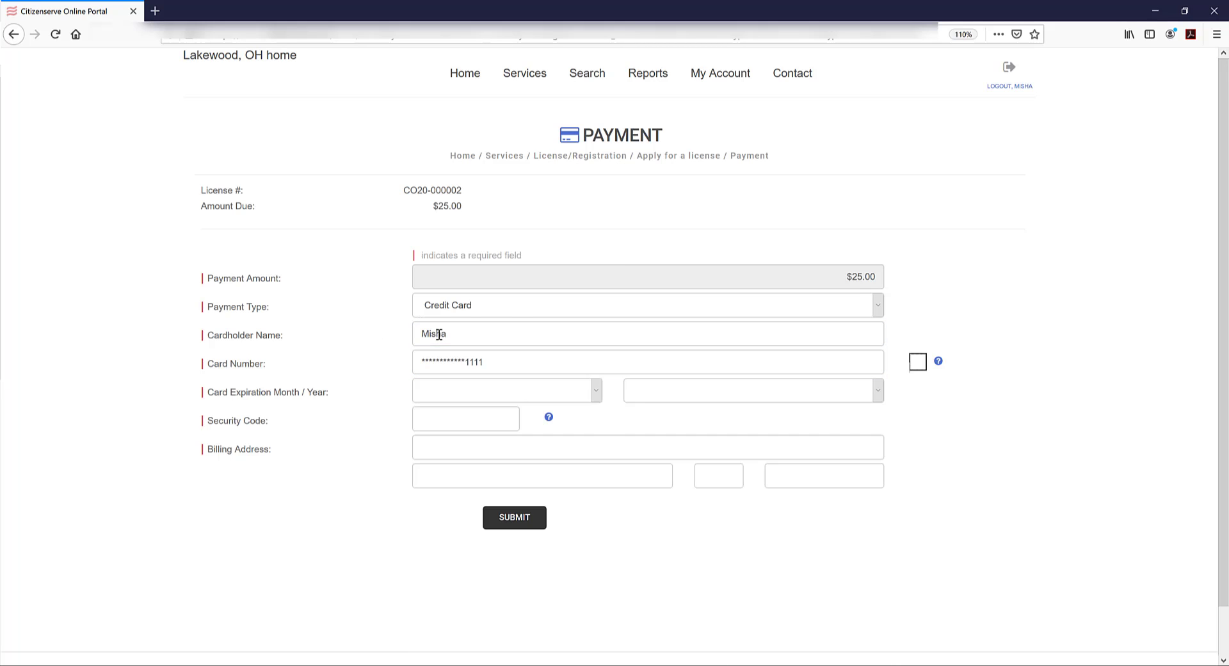
Set expiry December 2020, enter the security code and saved billing address, and submit payment
left_click(505, 390)
left_click(441, 609)
key("Tab")
key("2")
left_click(472, 425)
type("123")
left_click(464, 446)
type("12")
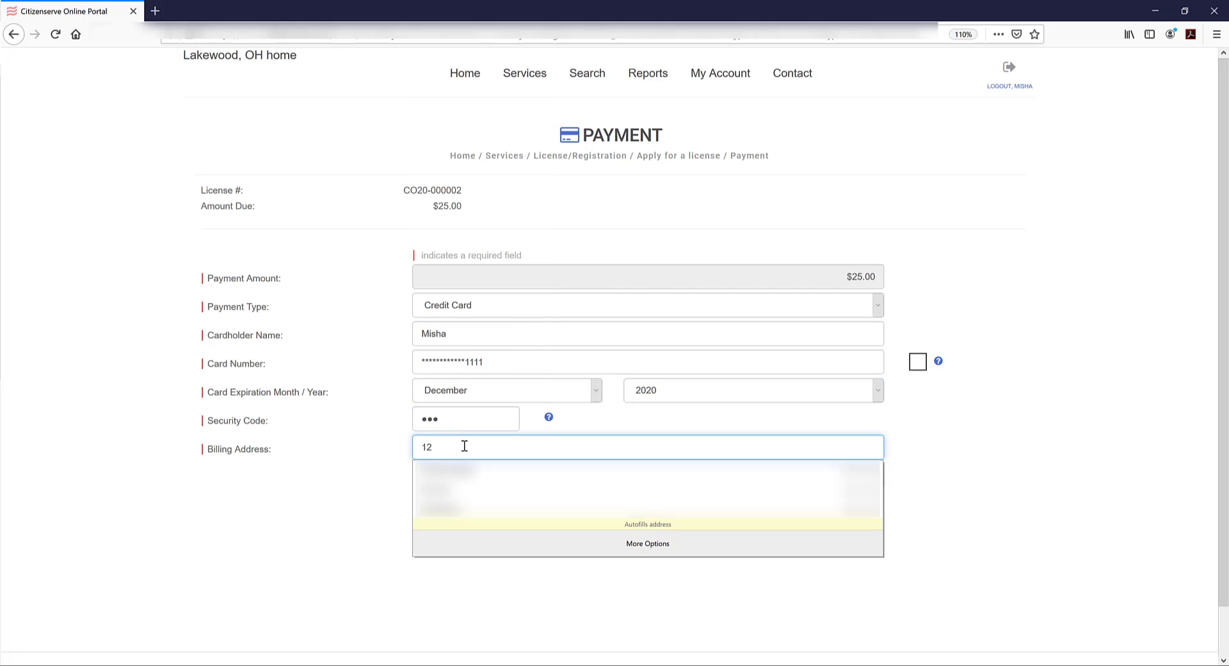
left_click(499, 484)
left_click(515, 518)
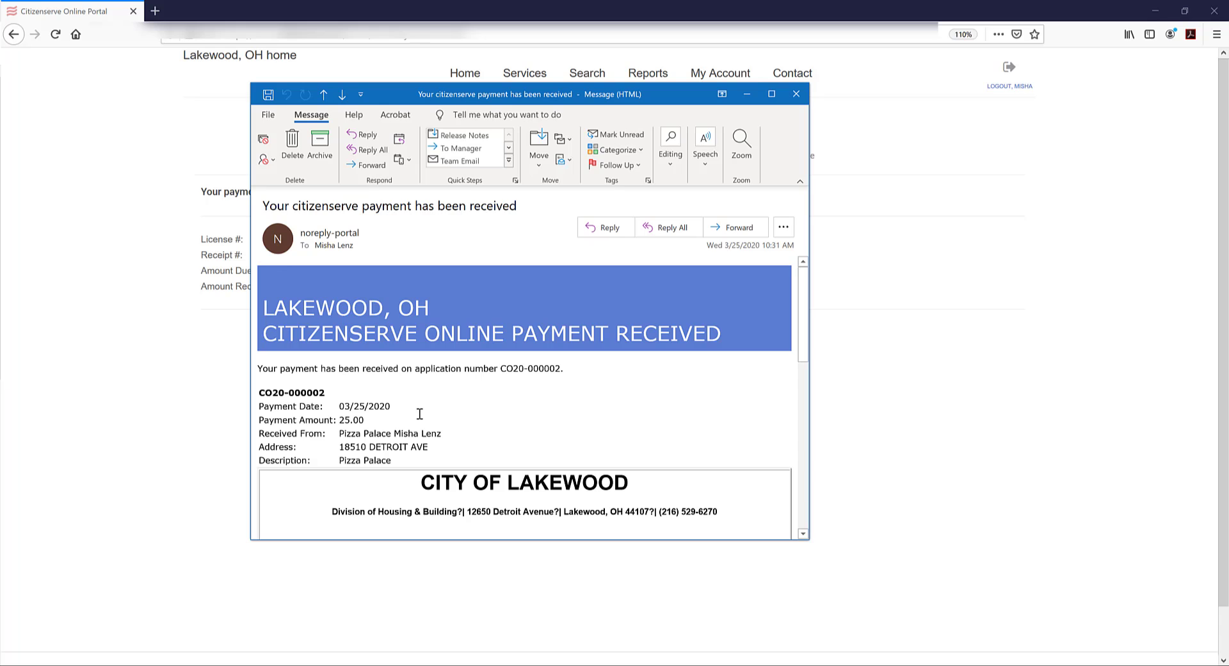
Review the 25.00 Payment Amount in the Outlook confirmation e-mail, then close it
triple_click(380, 422)
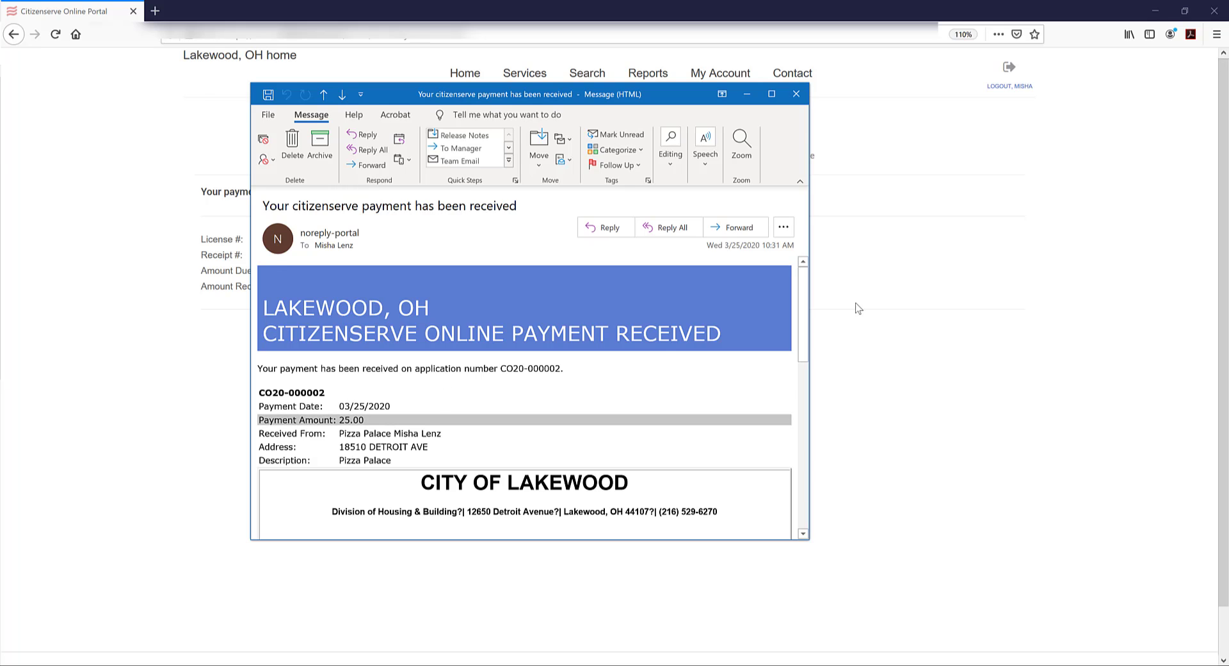
mouse_move(806, 324)
left_mouse_down()
mouse_move(776, 510)
mouse_move(793, 295)
left_mouse_up()
left_click(798, 100)
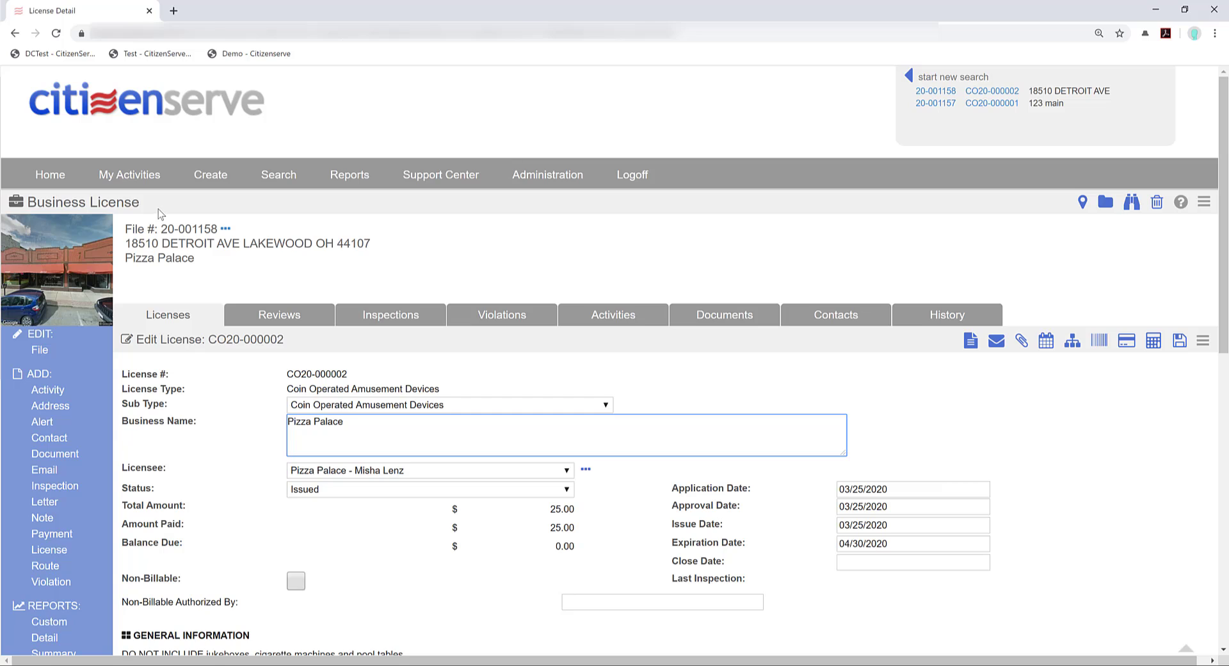
Go to the Fees section of license CO20-000002 and open the Add License Fees dialog
left_click_drag(26, 202, 140, 207)
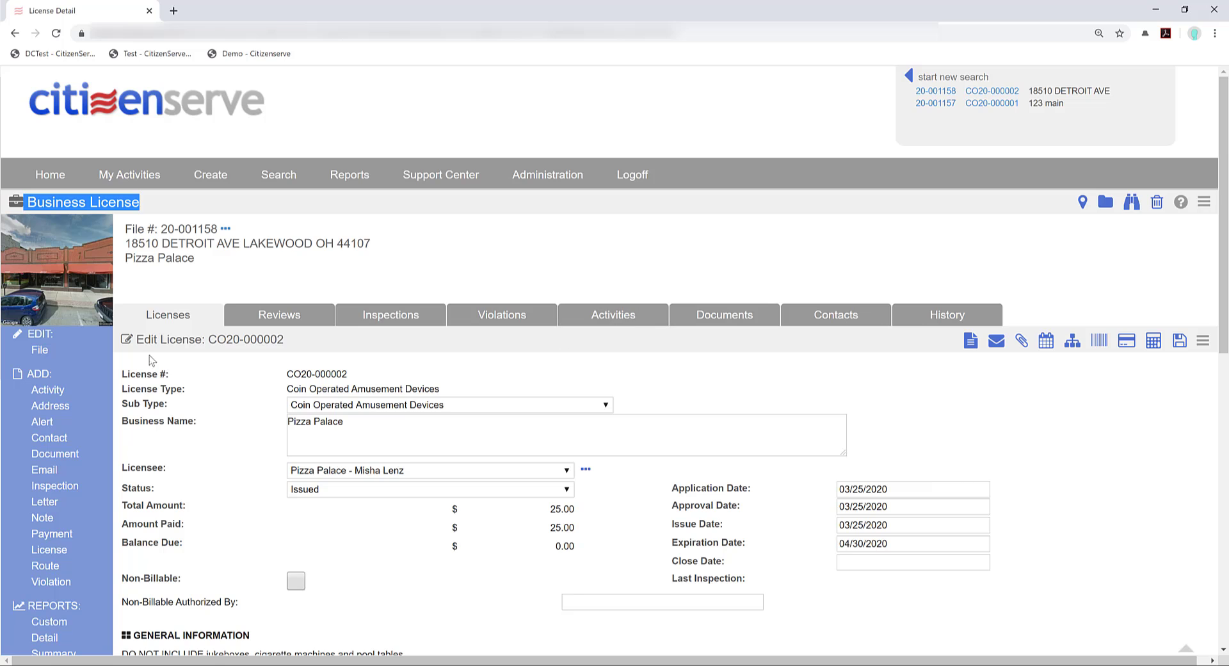
scroll(195, 358, "down", 3)
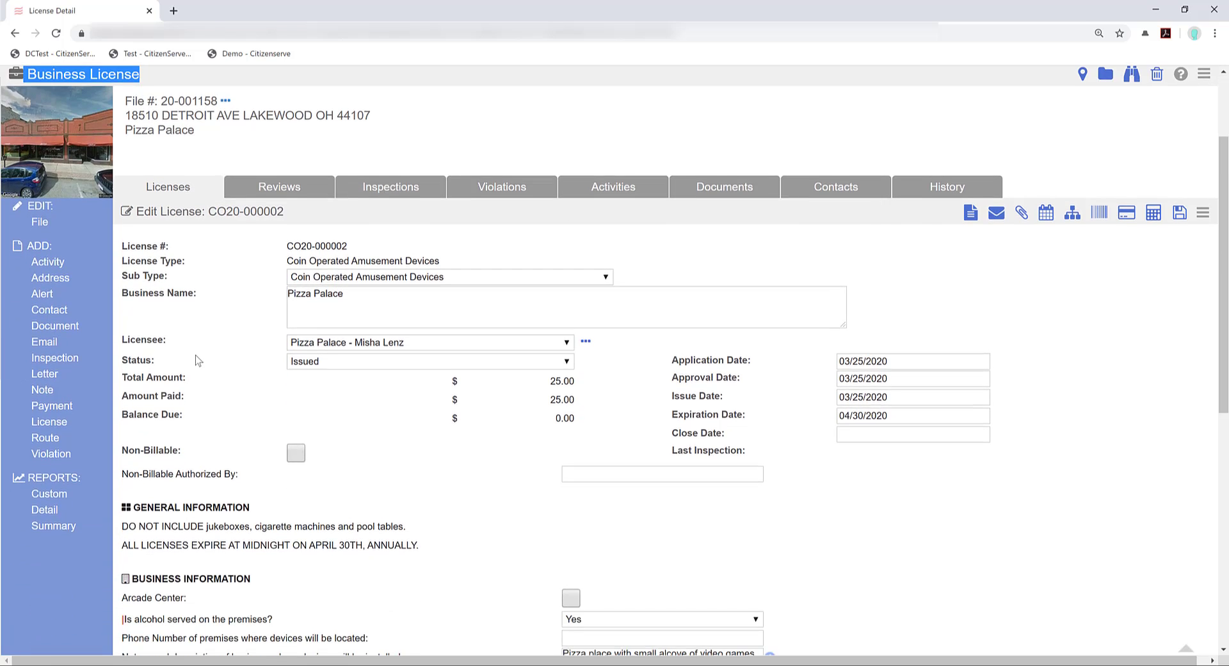
scroll(197, 360, "down", 1)
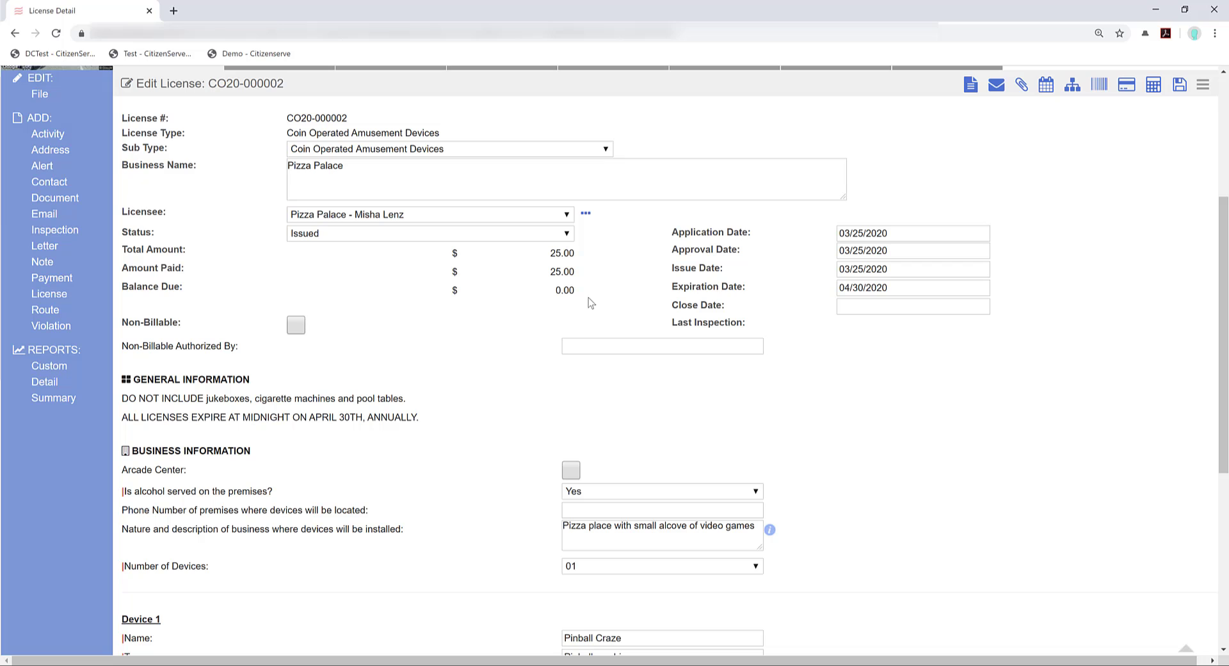
scroll(573, 317, "down", 4)
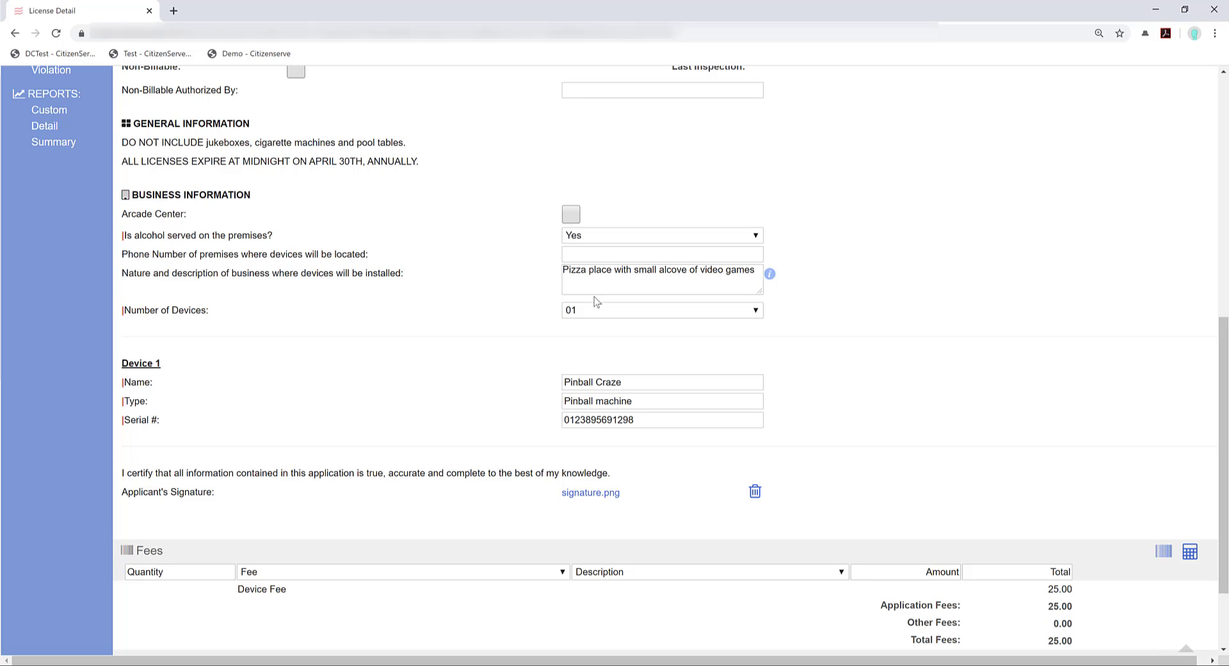
scroll(550, 262, "down", 2)
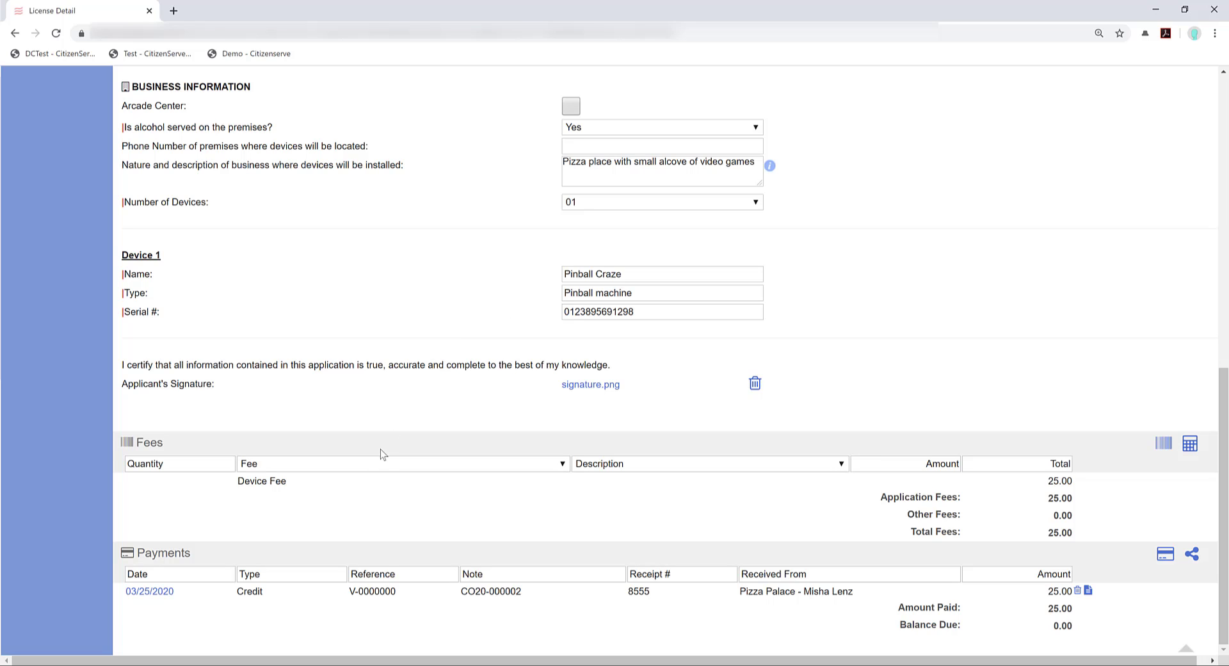
left_click(1163, 450)
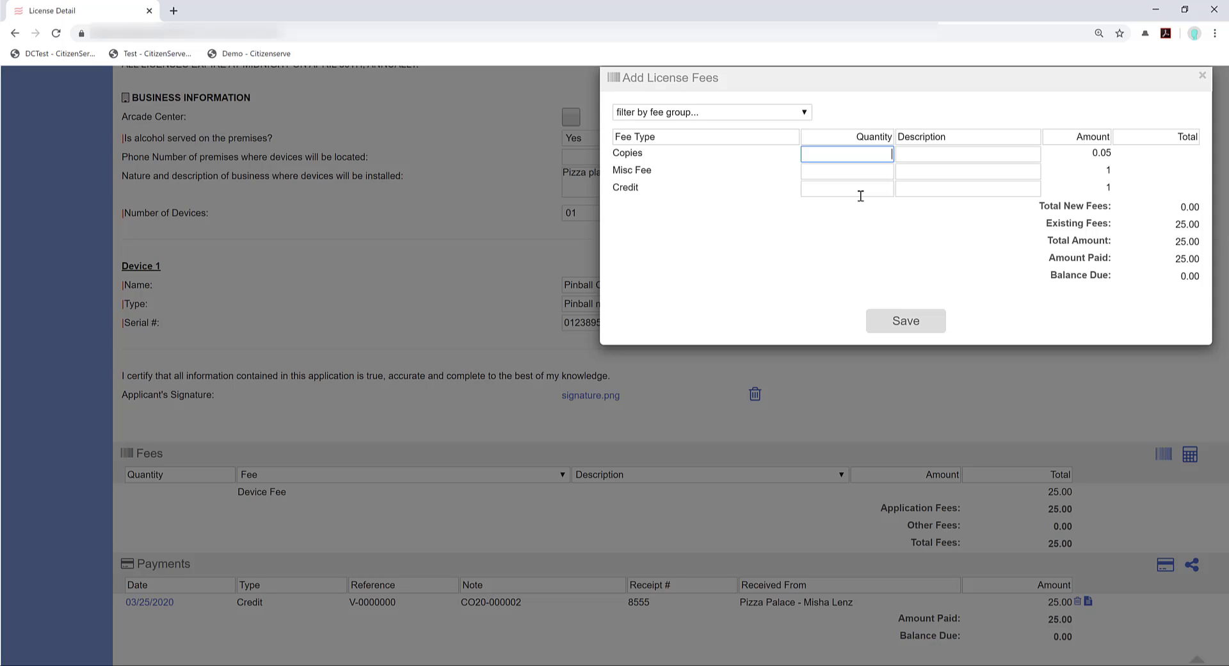
Enter Misc Fee quantity 10.0 with a short fee description and save it to the license
left_click(737, 113)
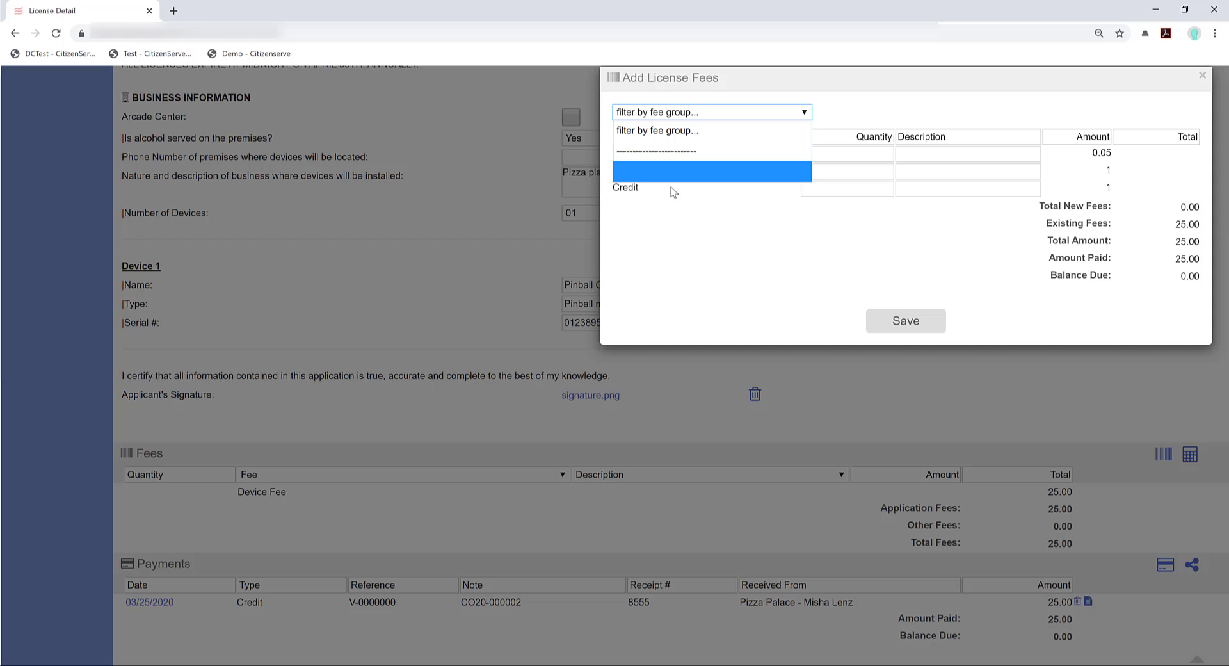
left_click(774, 235)
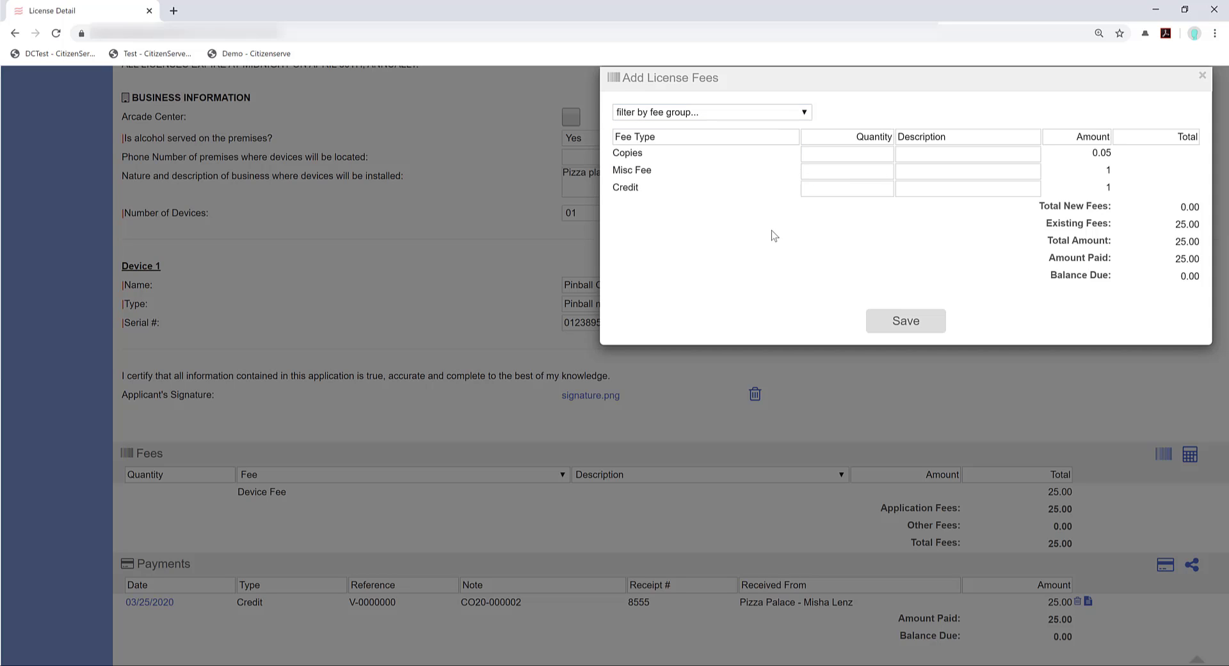
left_click(839, 156)
left_click(847, 168)
type("10.0")
key("Tab")
type("M")
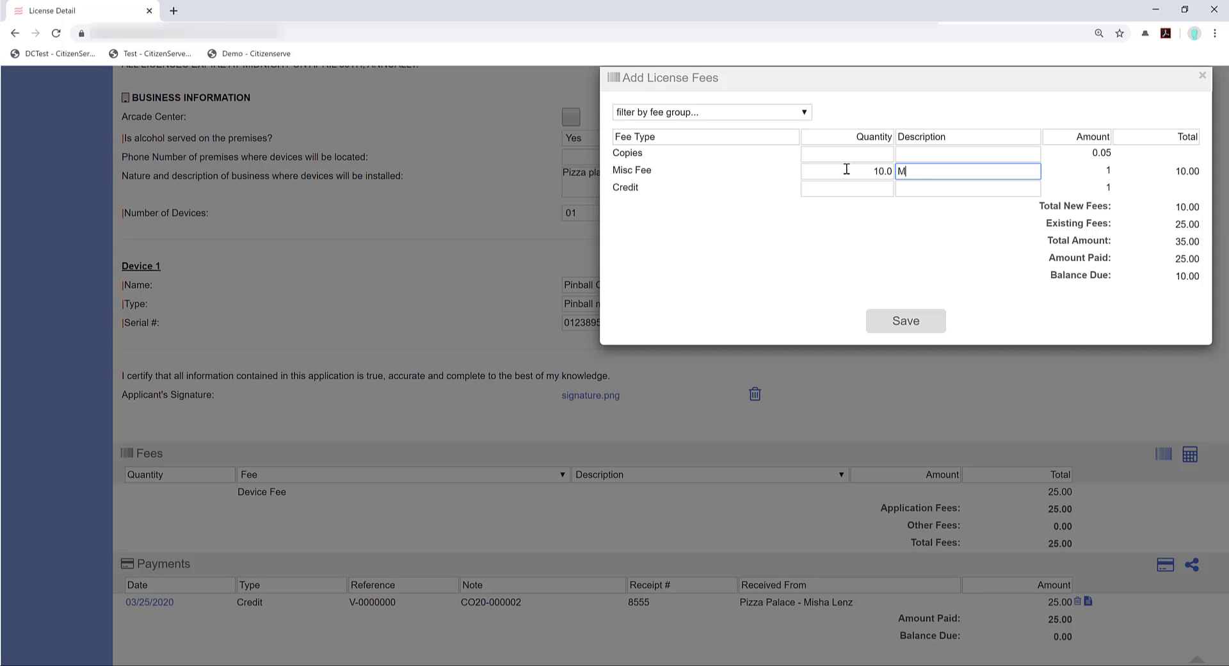
type("isha's Misc. Fee")
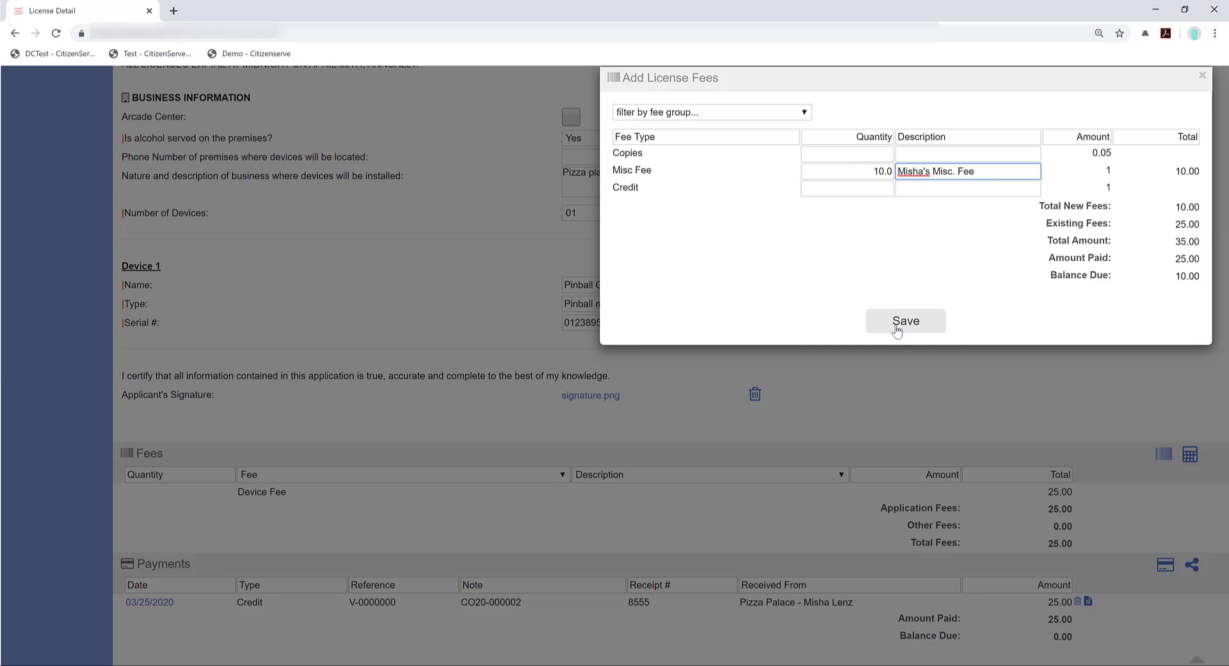
left_click(897, 330)
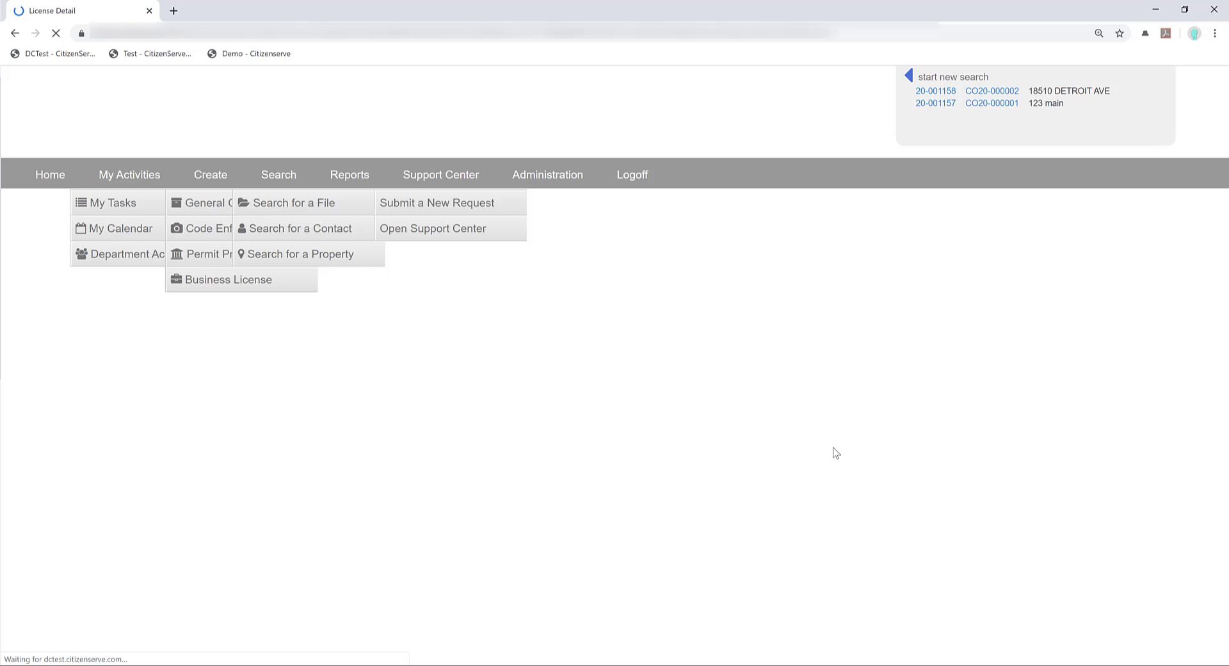
scroll(901, 509, "down", 10)
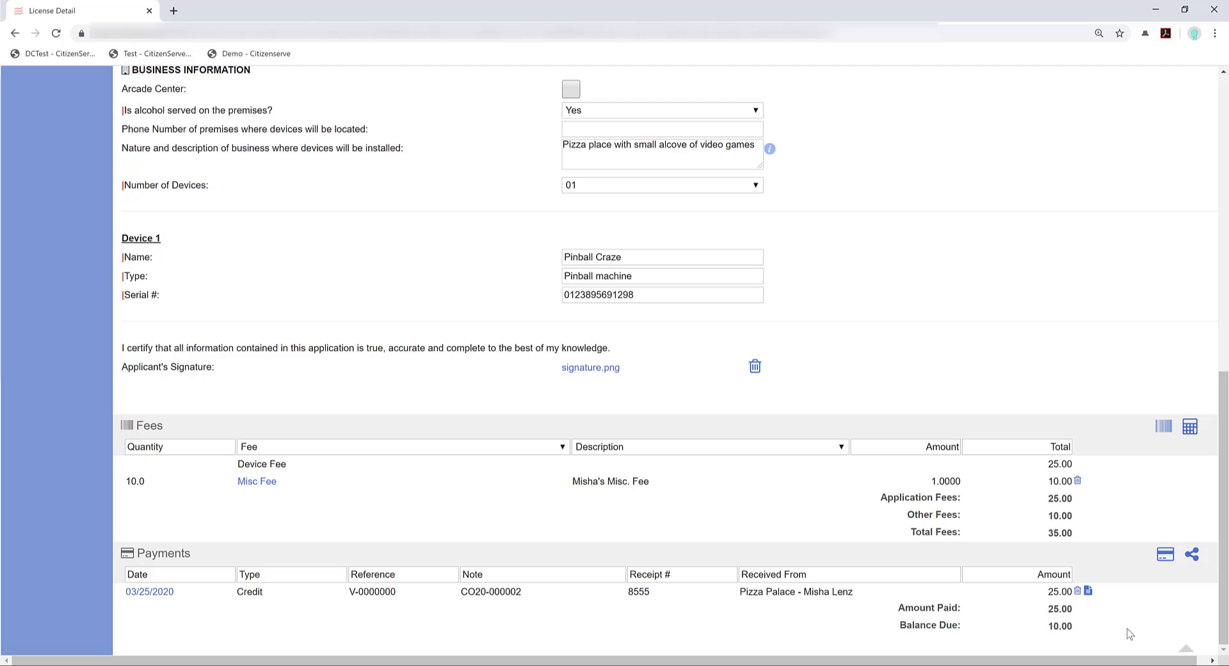
Add a Check payment of 10, reference 4523, received from Pizza Palace
left_click(1165, 555)
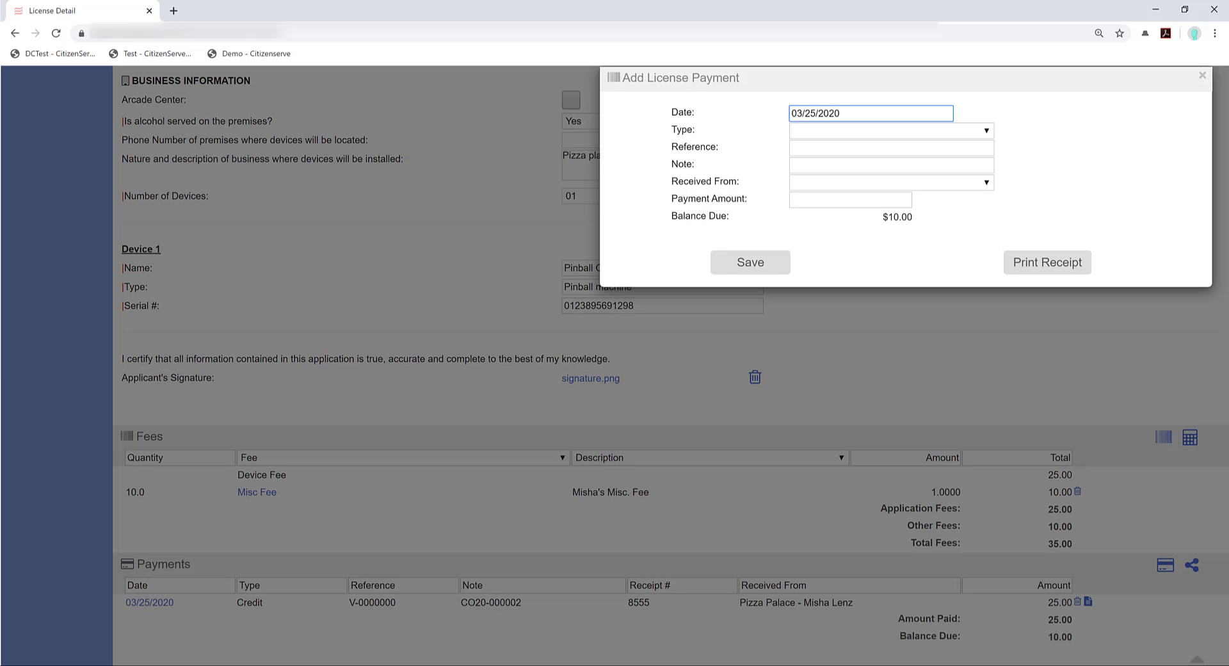
left_click(867, 132)
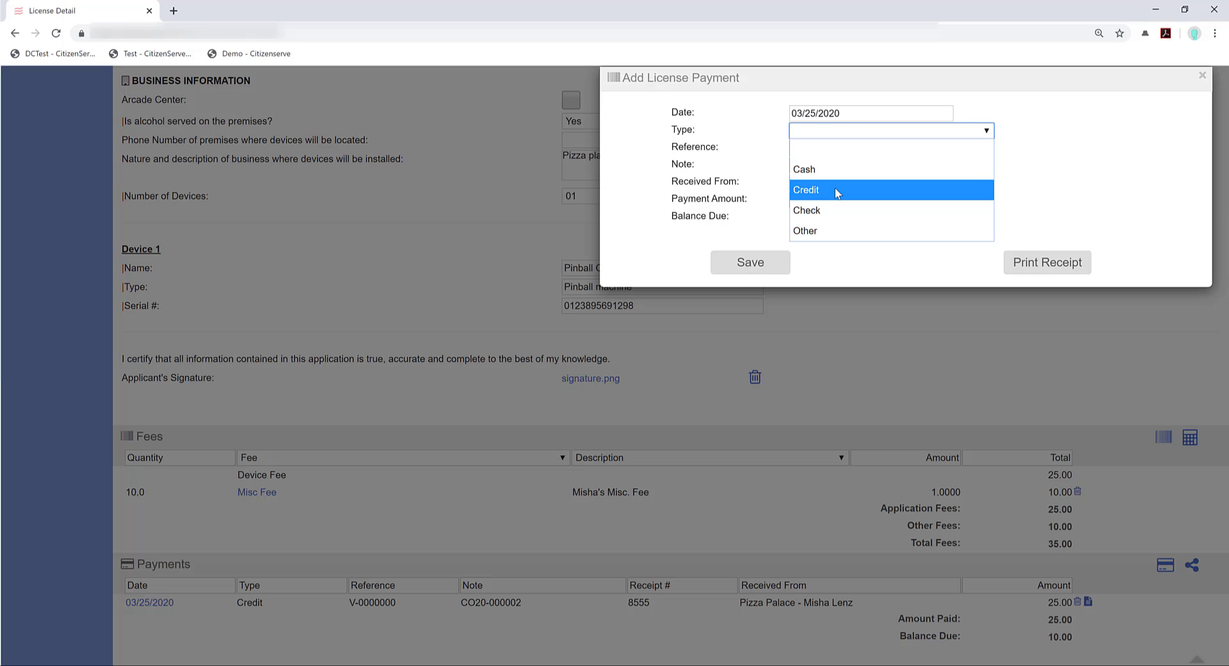
left_click(827, 210)
left_click(838, 152)
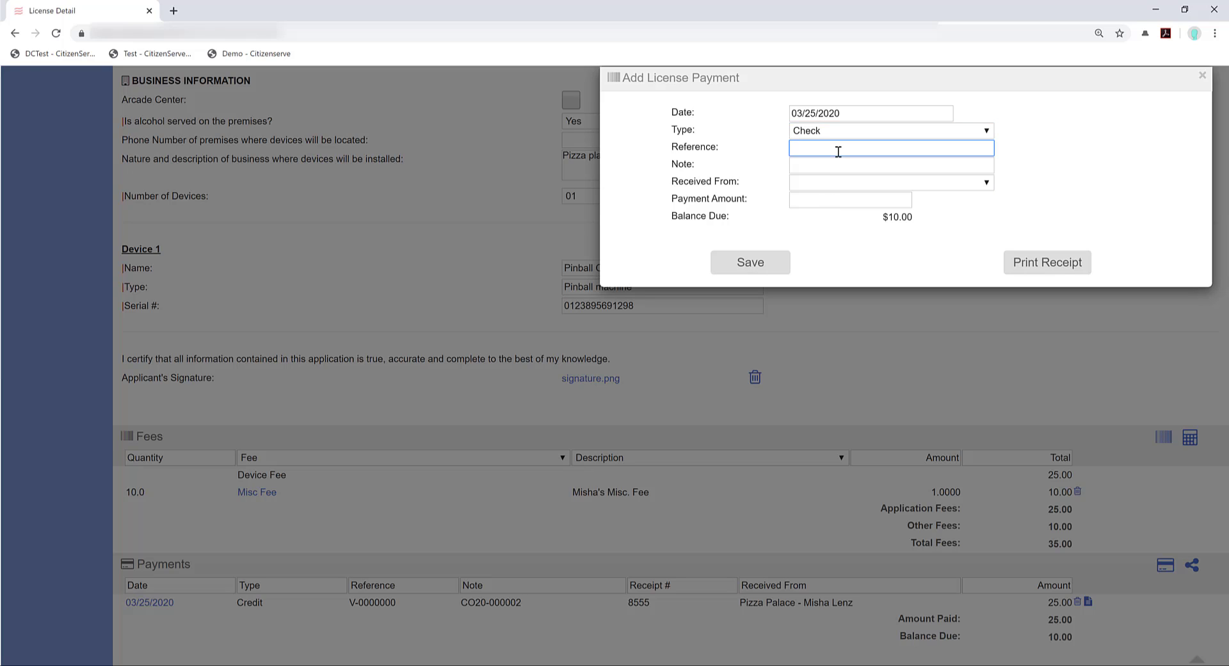
type("4523")
left_click(835, 184)
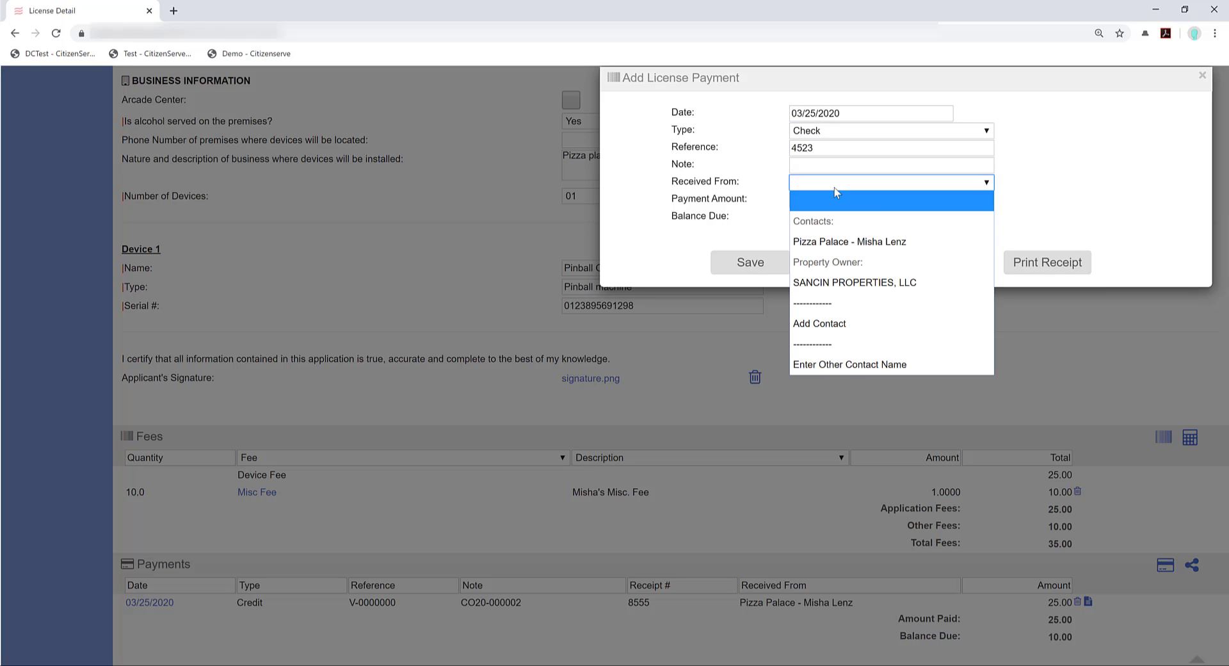
left_click(841, 242)
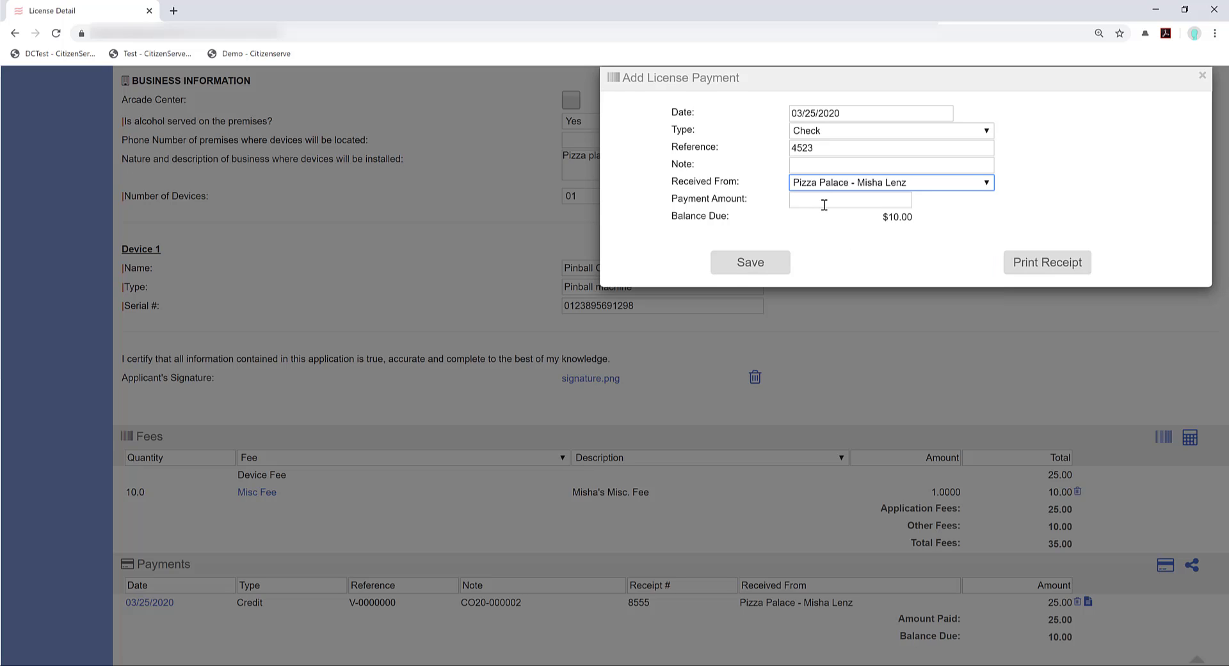
left_click(825, 205)
type("10")
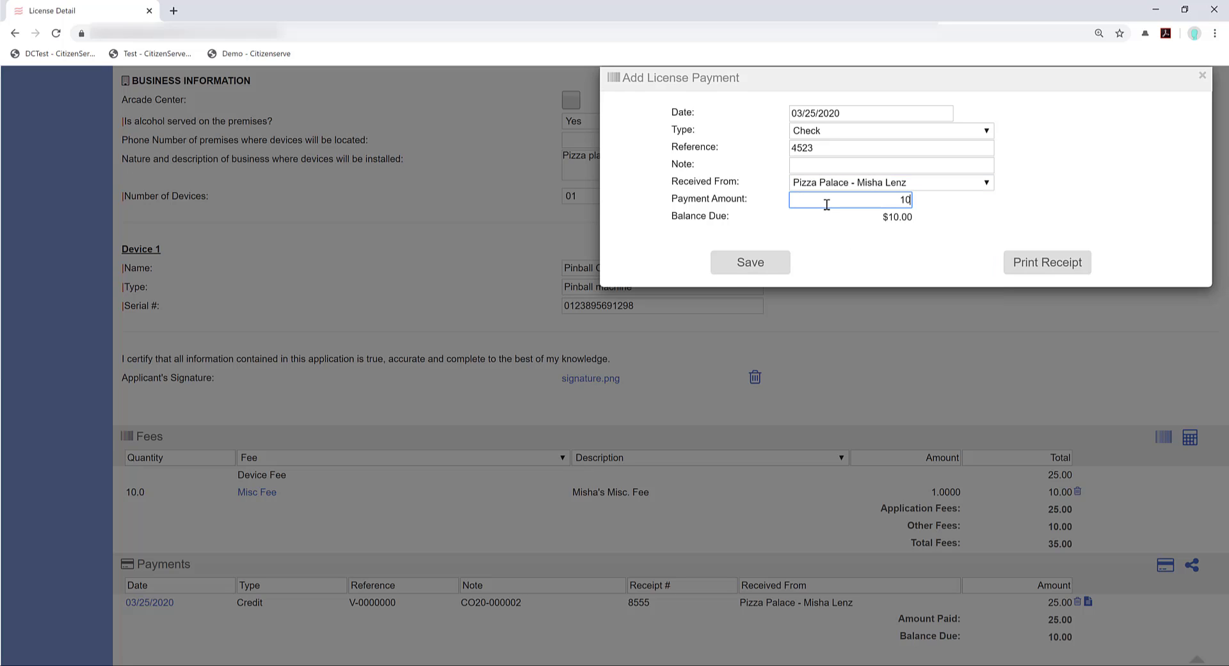
left_click(744, 269)
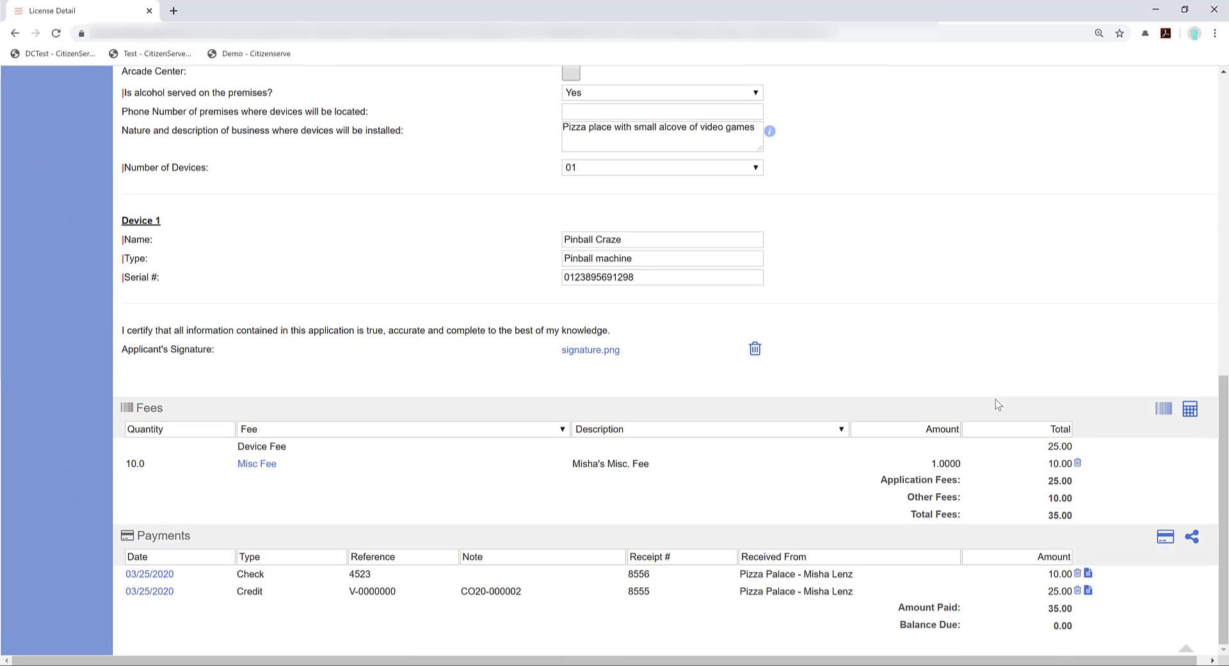
Look through file 20-001158's Reviews, Documents, Contacts and History tabs, scrolling the history log
scroll(1076, 205, "up", 10)
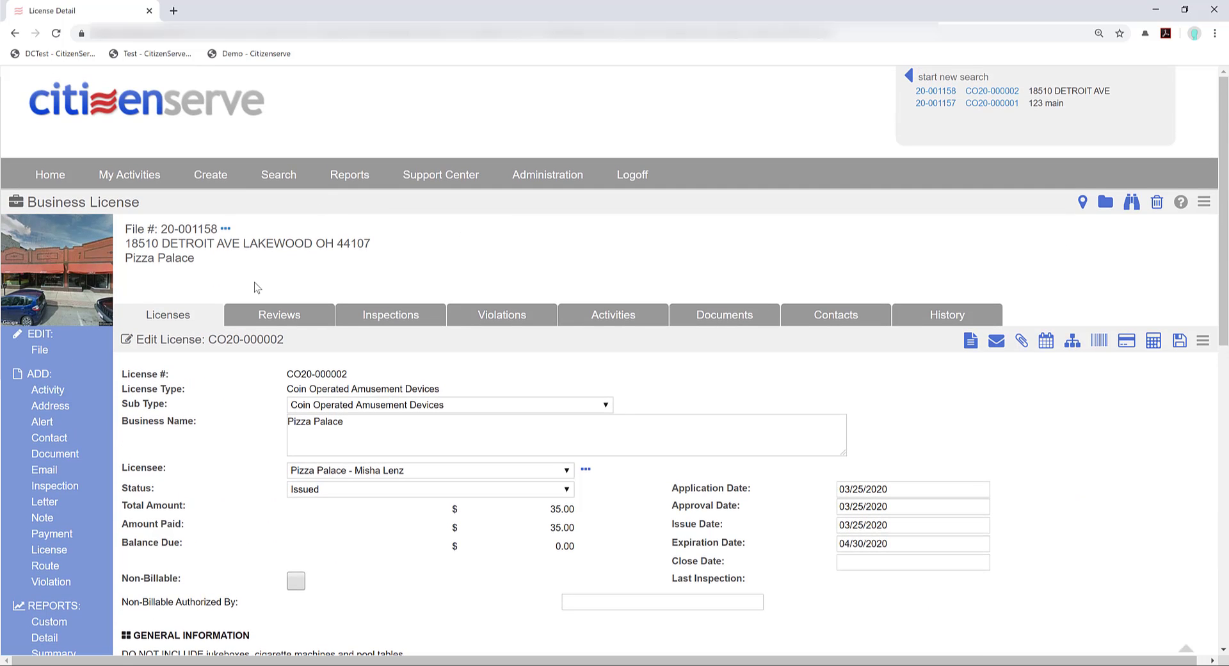
left_click(284, 315)
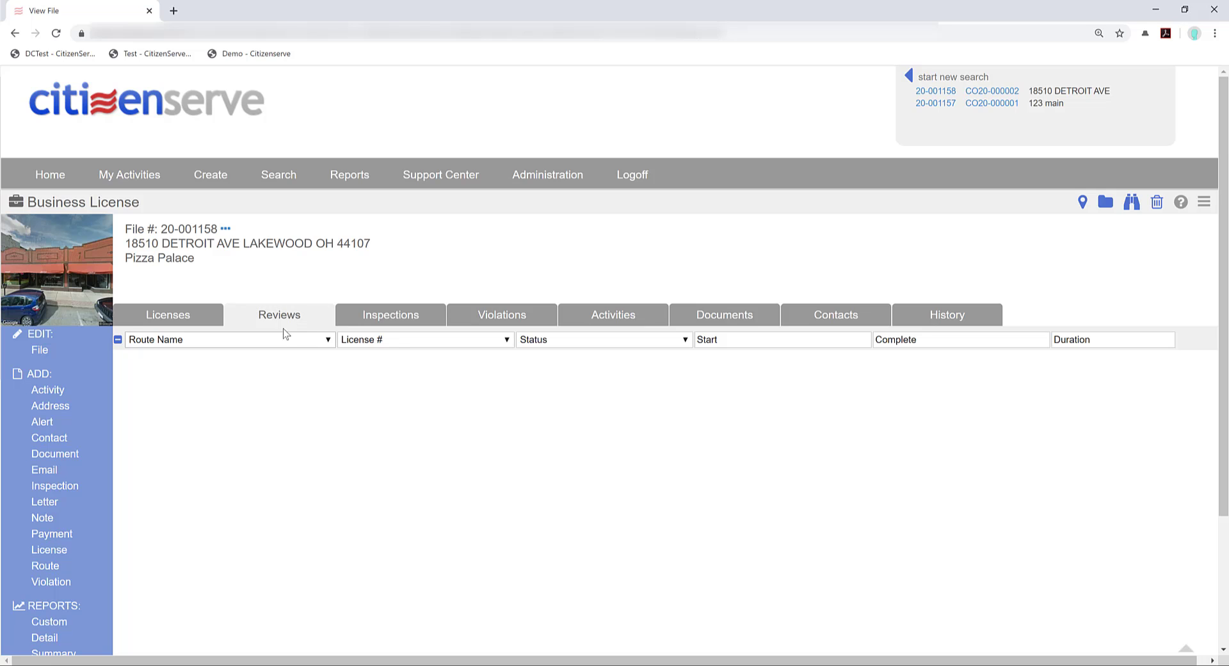
left_click(725, 314)
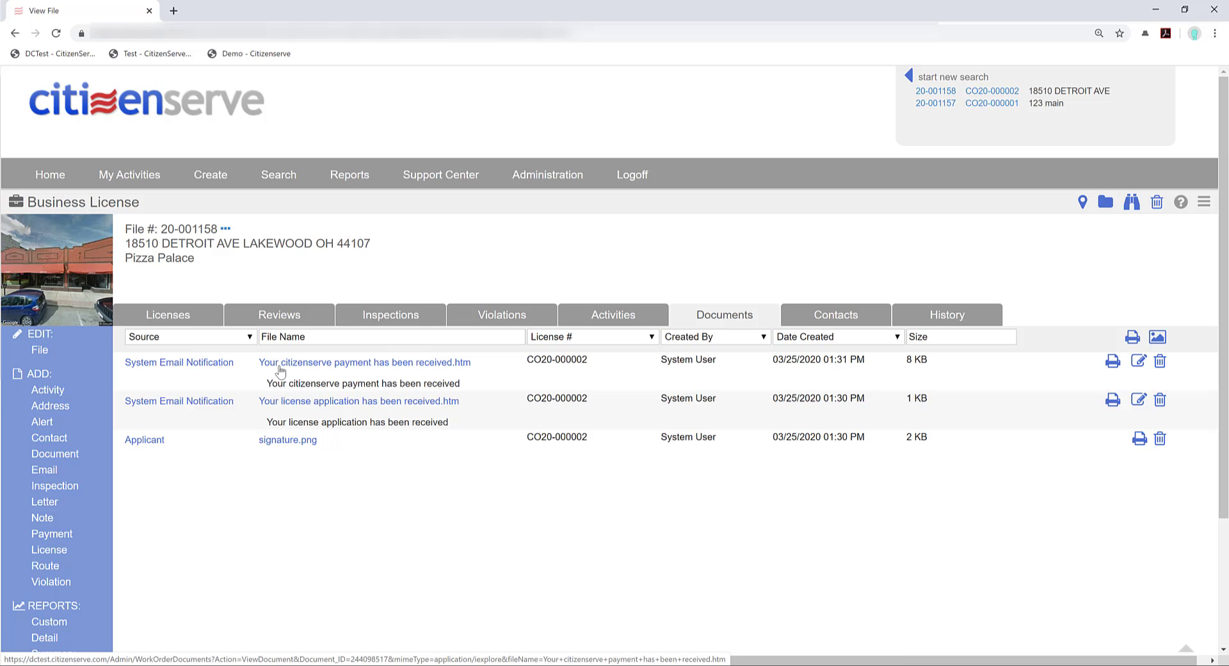
key("alt+Left")
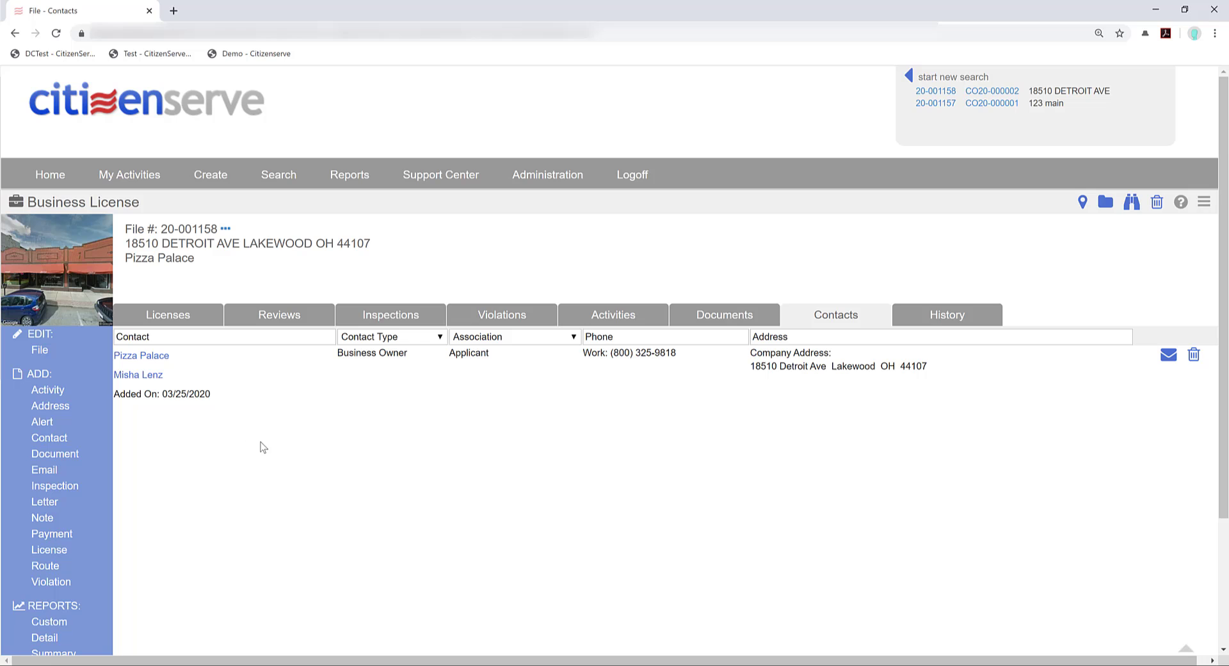
left_click(949, 327)
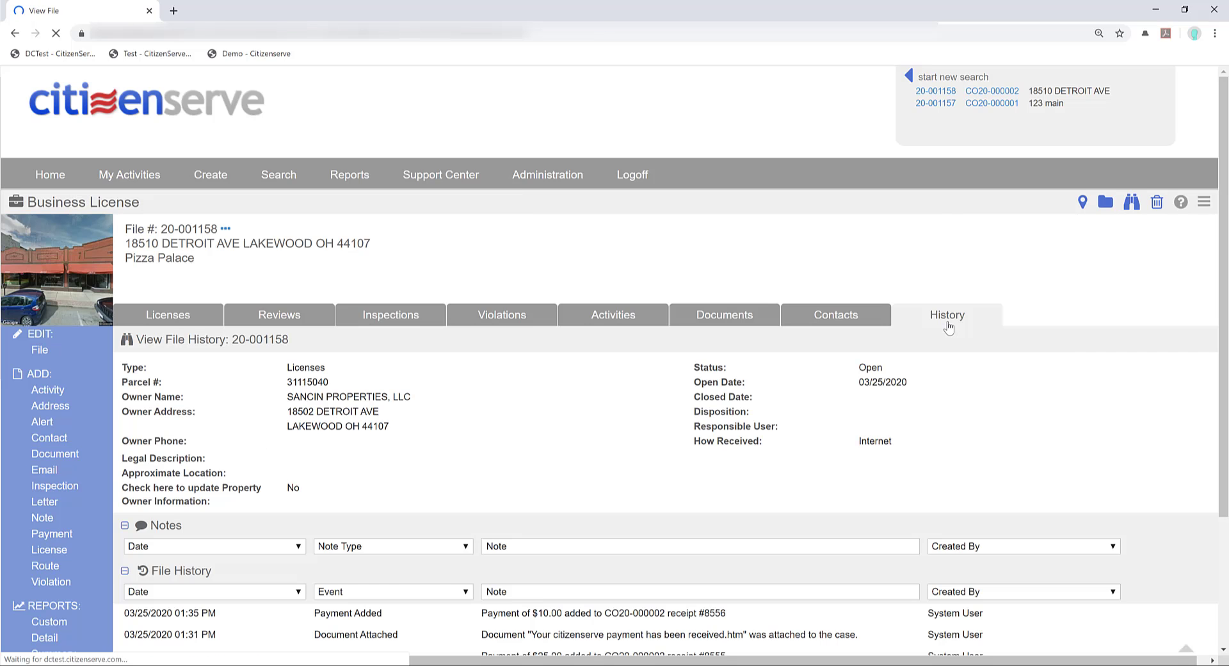
scroll(784, 537, "down", 3)
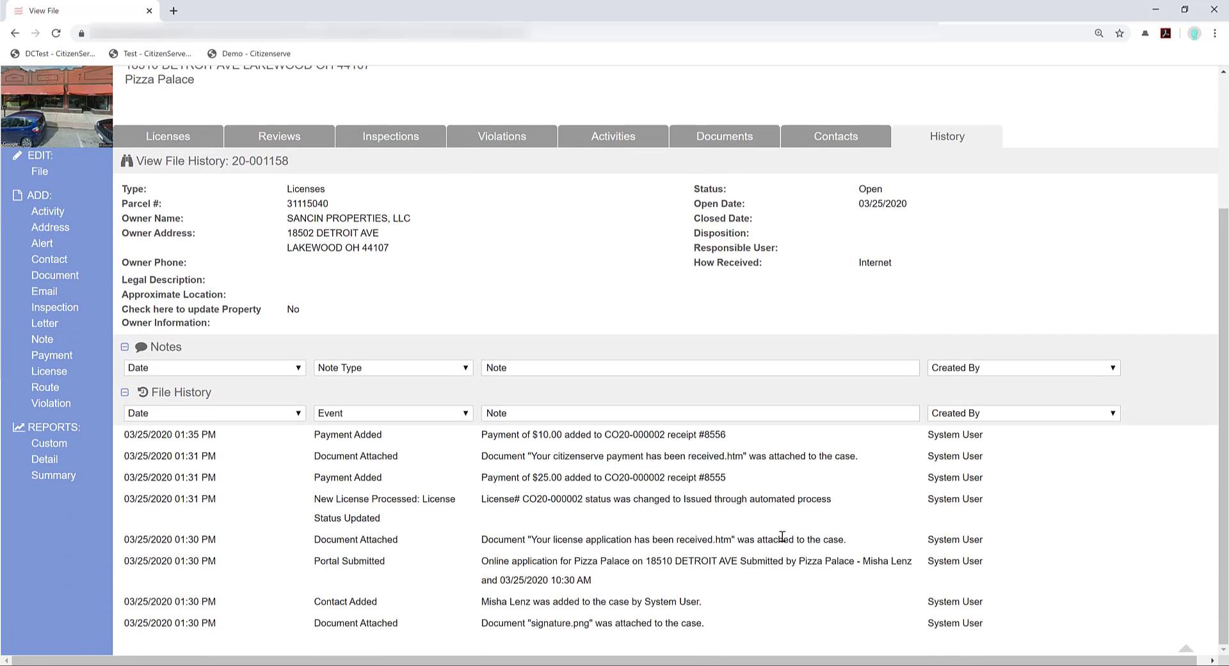